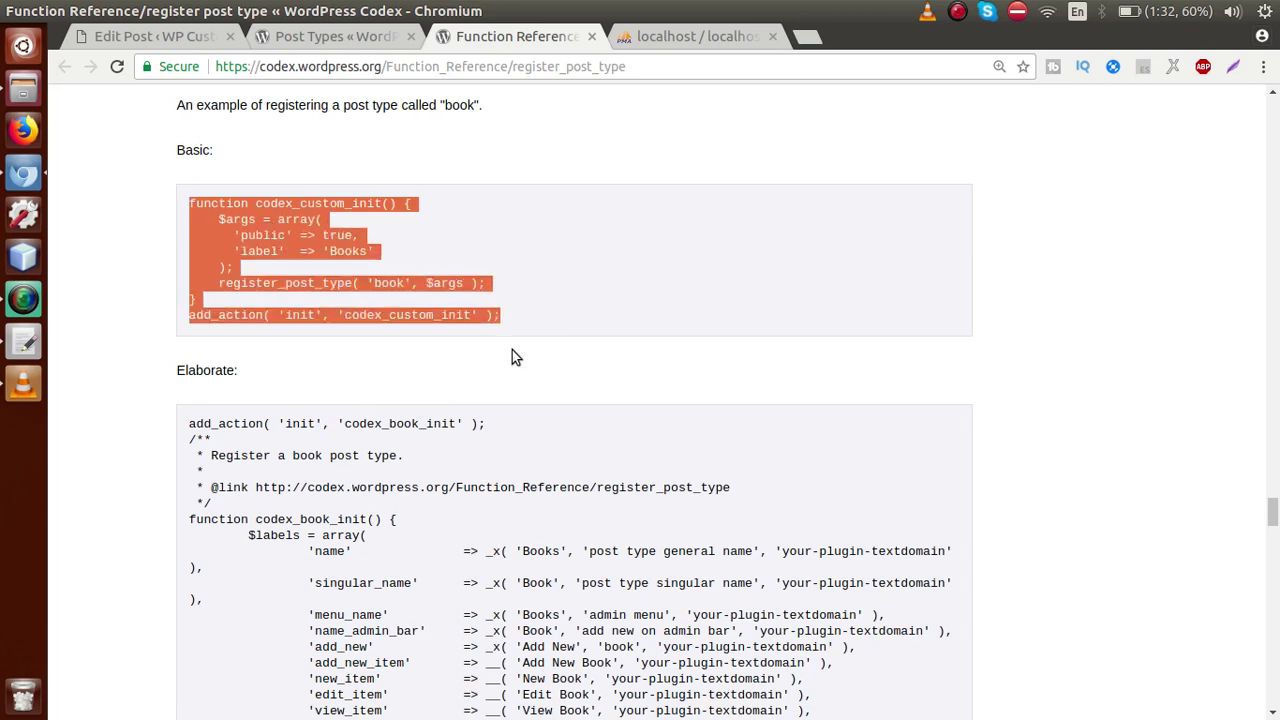
Switch to the file manager and open the wp-content/themes/twentyseventeen folder of the wp-post site
{"action": "left_click", "coordinate": [24, 90]}
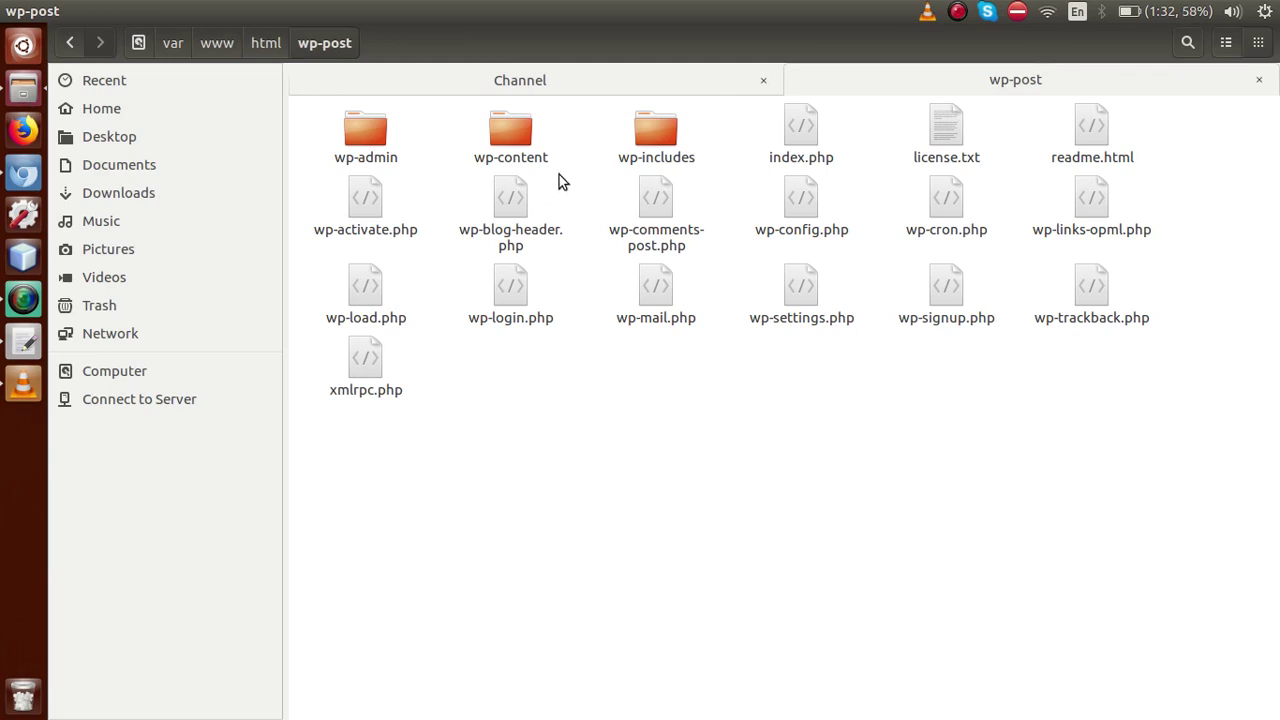
{"action": "double_click", "coordinate": [515, 132]}
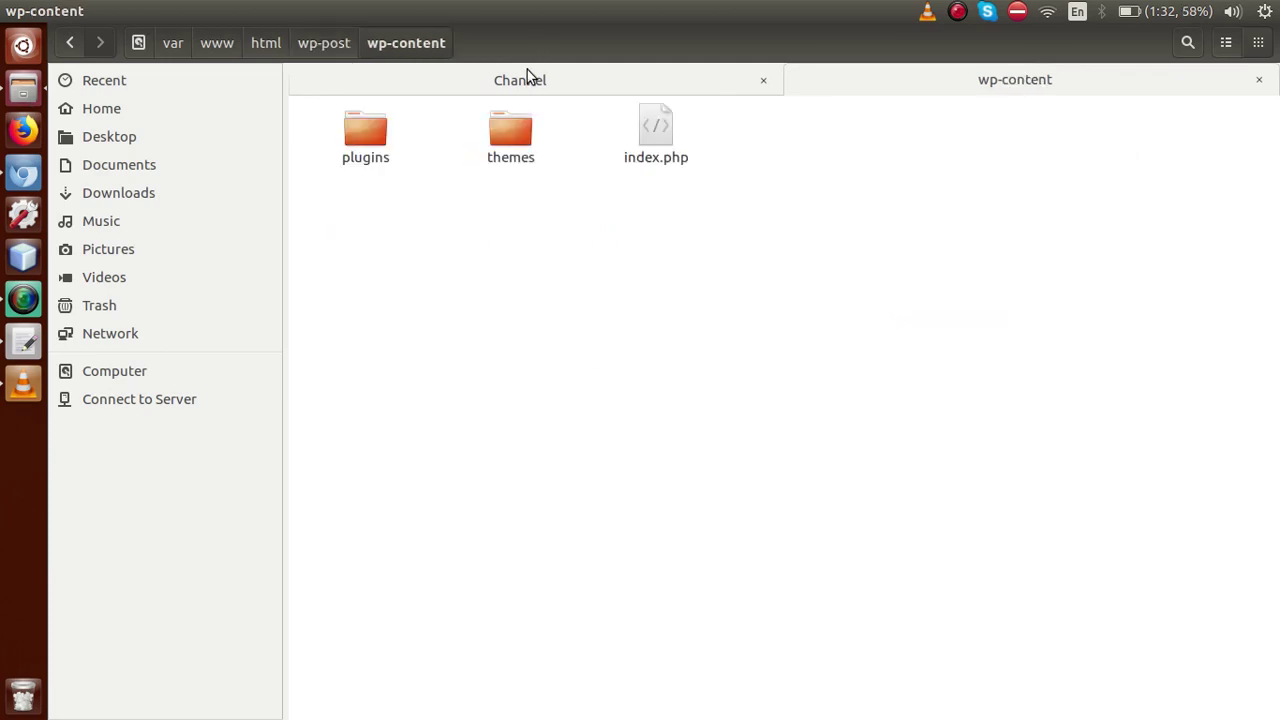
{"action": "double_click", "coordinate": [508, 132]}
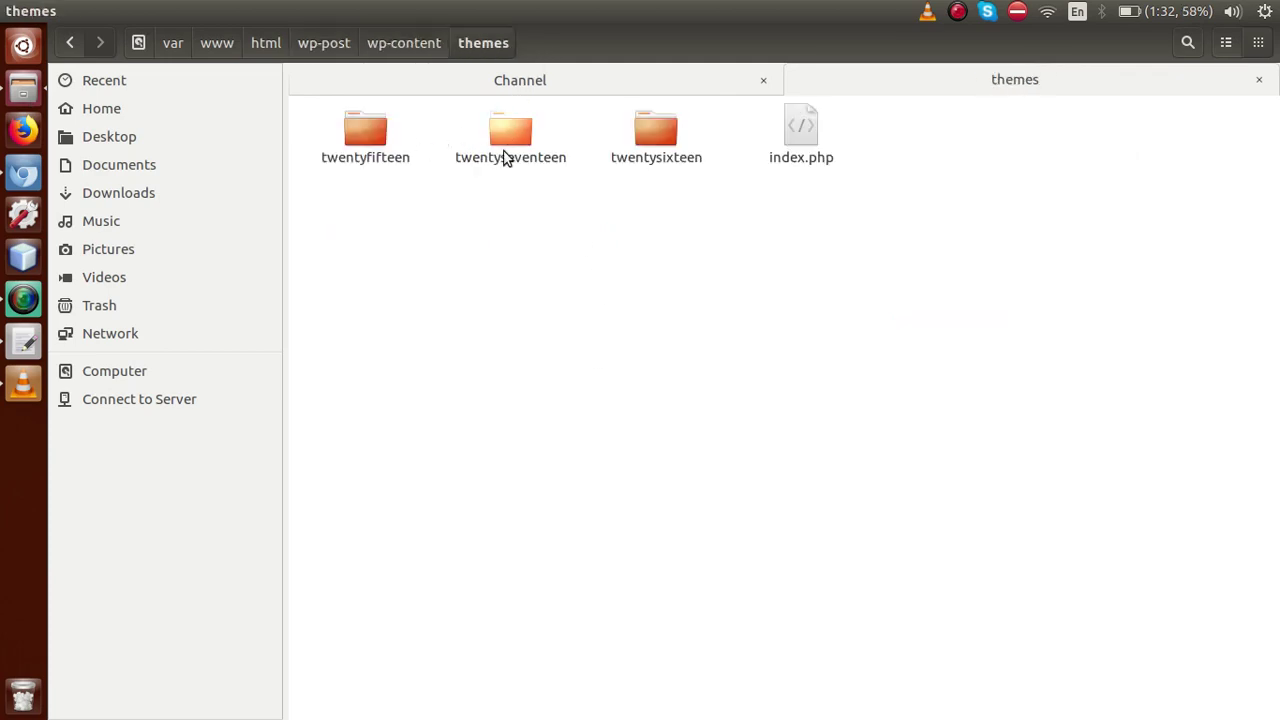
{"action": "double_click", "coordinate": [511, 155]}
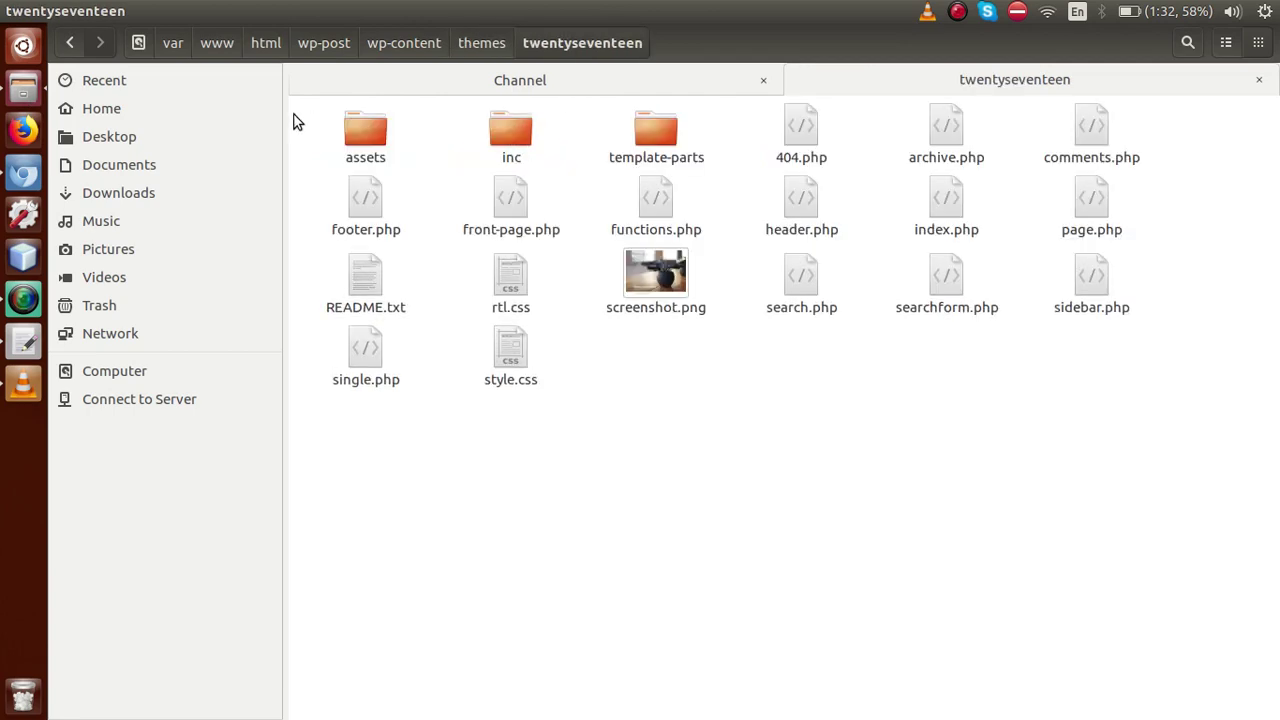
Switch to the browser and open the Themes page in the WordPress admin to check which theme is active
{"action": "left_click", "coordinate": [15, 172]}
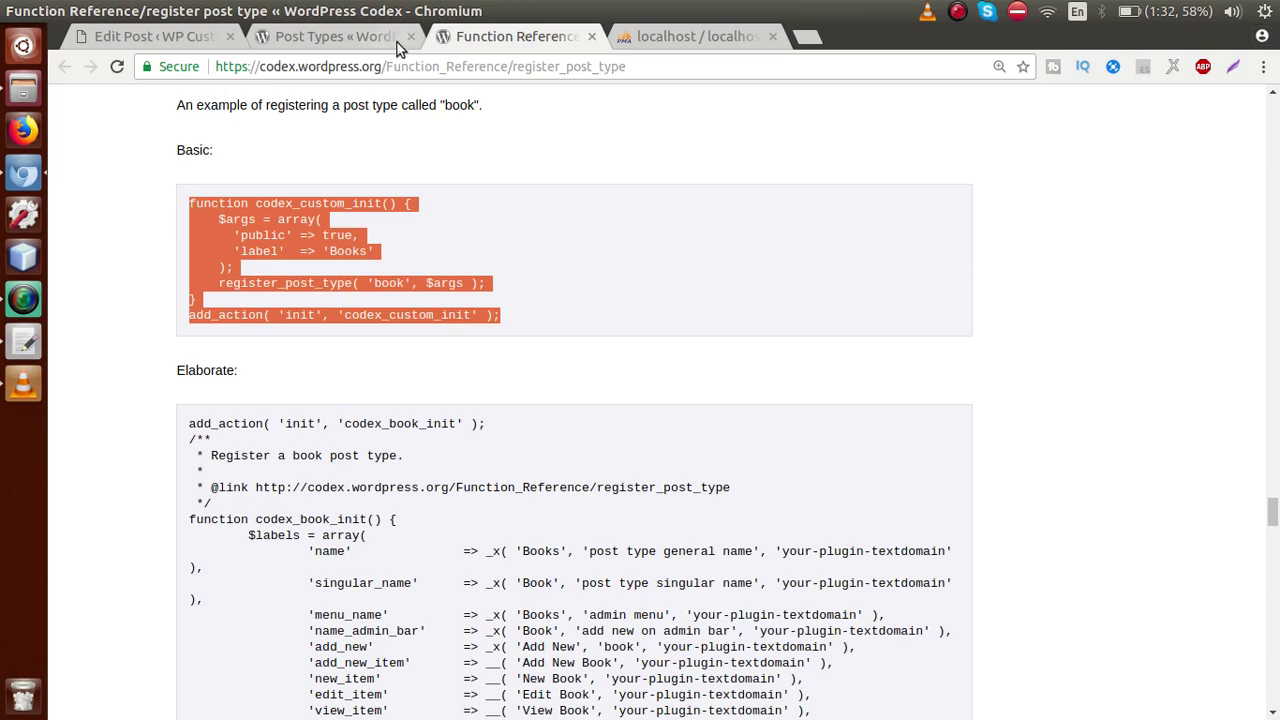
{"action": "left_click", "coordinate": [159, 47]}
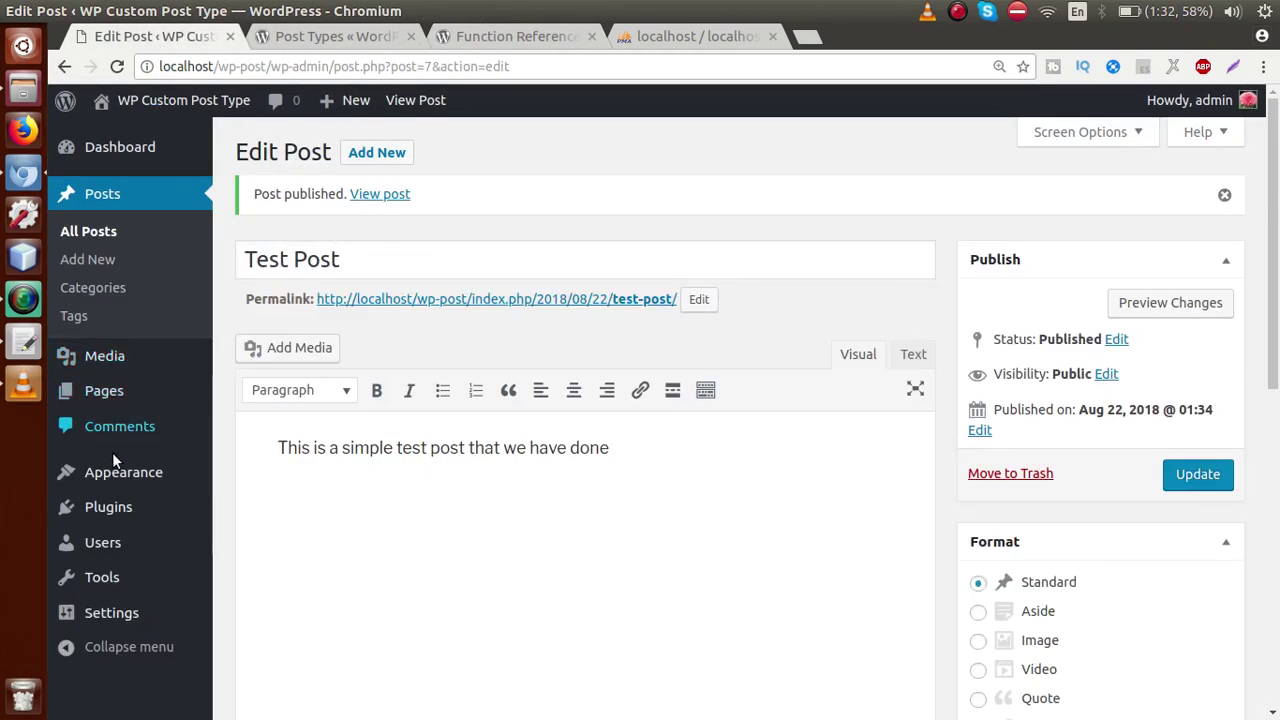
{"action": "left_click", "coordinate": [113, 466]}
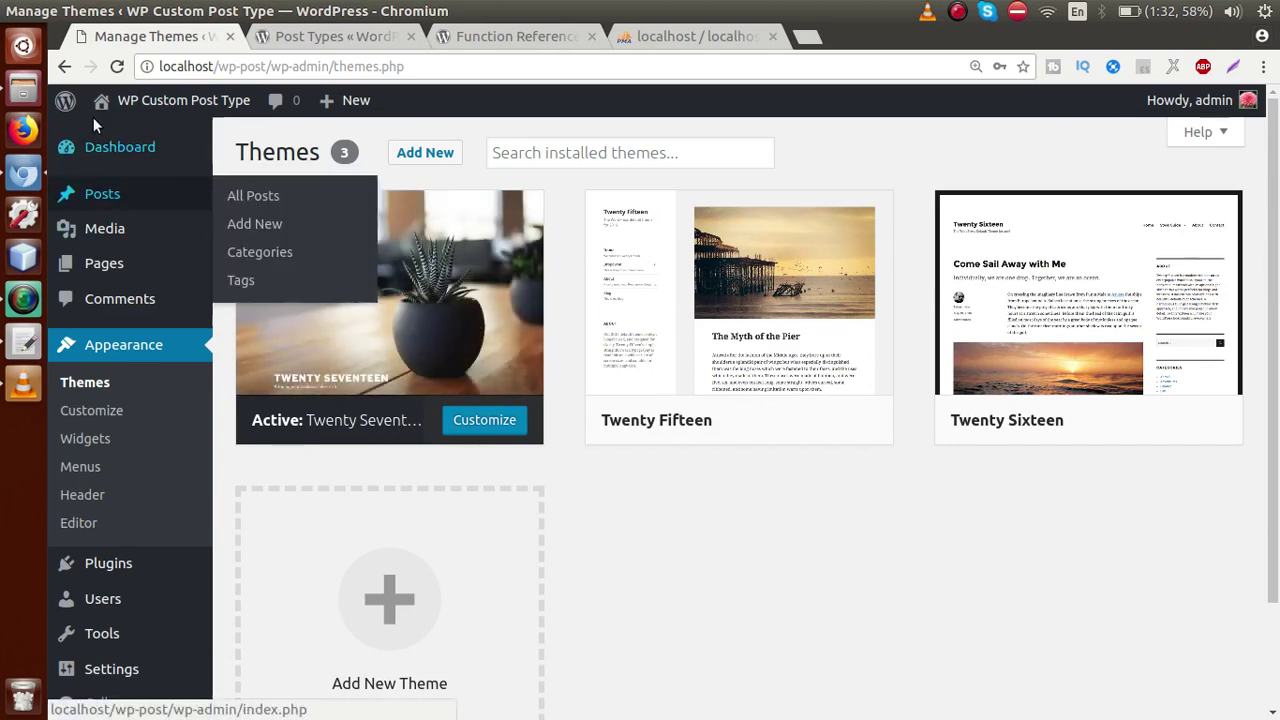
In the twentyseventeen folder's functions.php, append the codex_custom_init code registering the public 'book' post type labelled 'Books', hooked to init, and save
{"action": "left_click", "coordinate": [23, 88]}
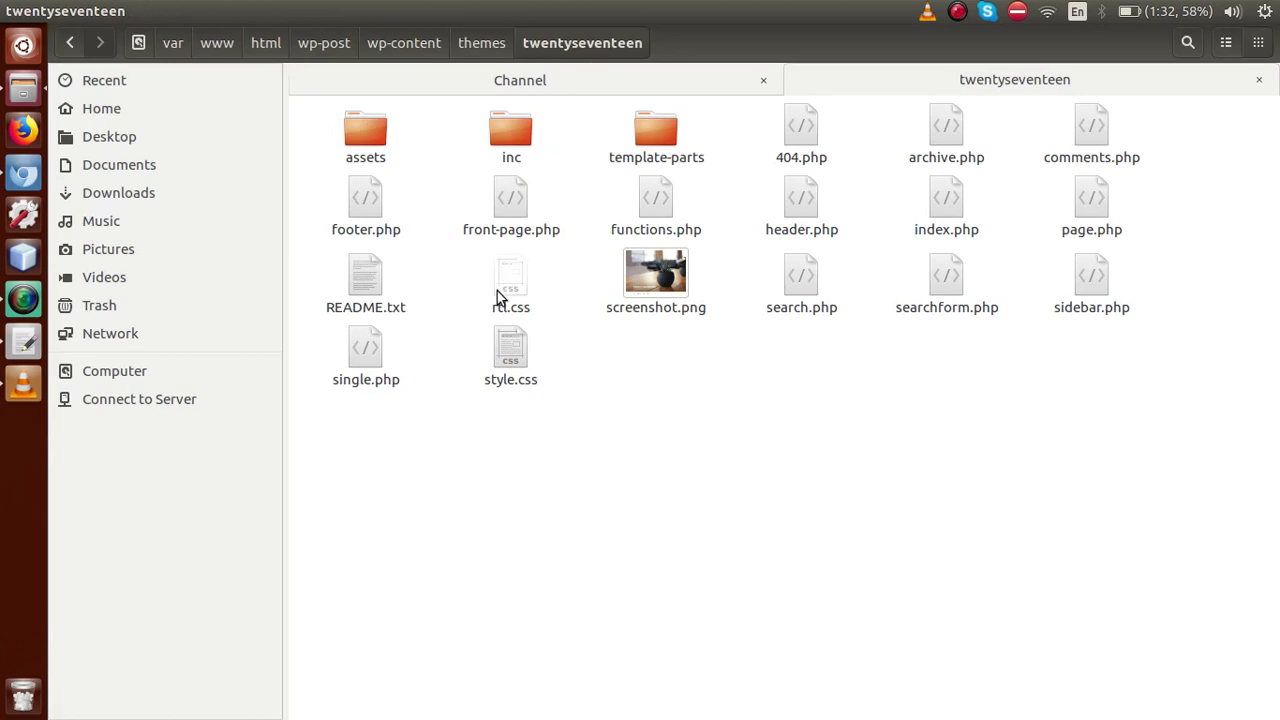
{"action": "double_click", "coordinate": [654, 199]}
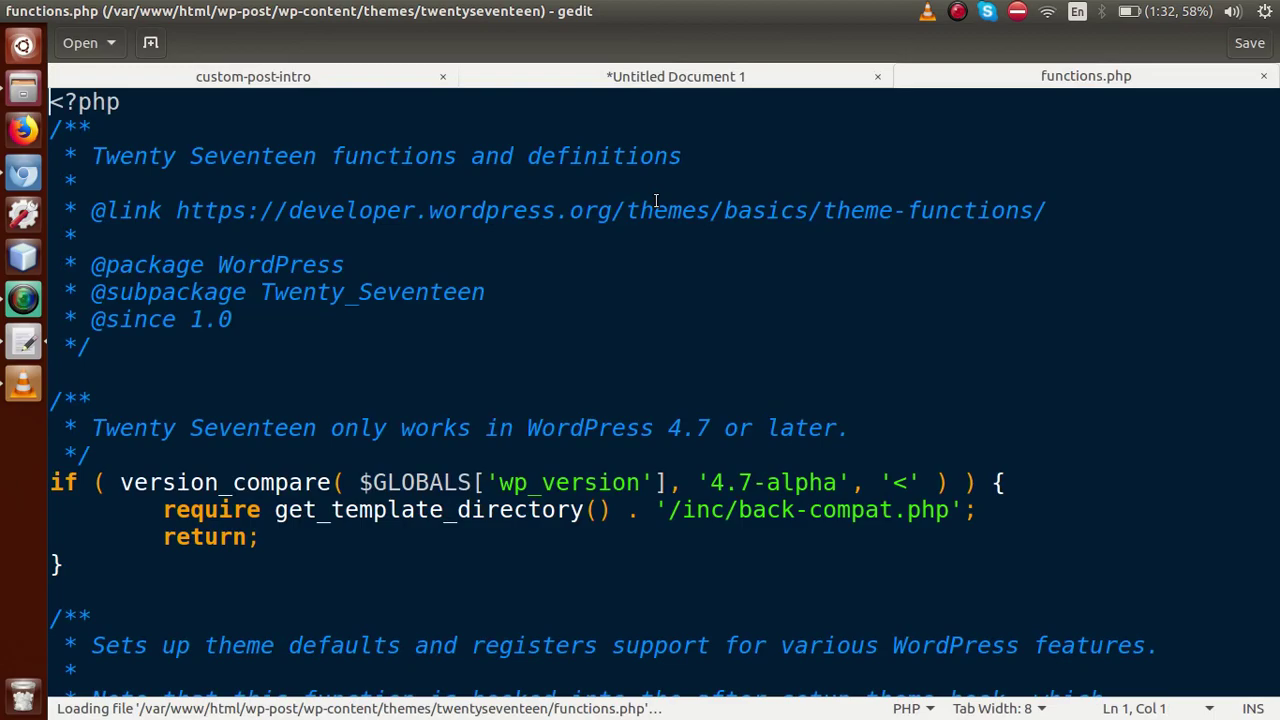
{"action": "left_click_drag", "start_coordinate": [1276, 100], "coordinate": [1276, 678]}
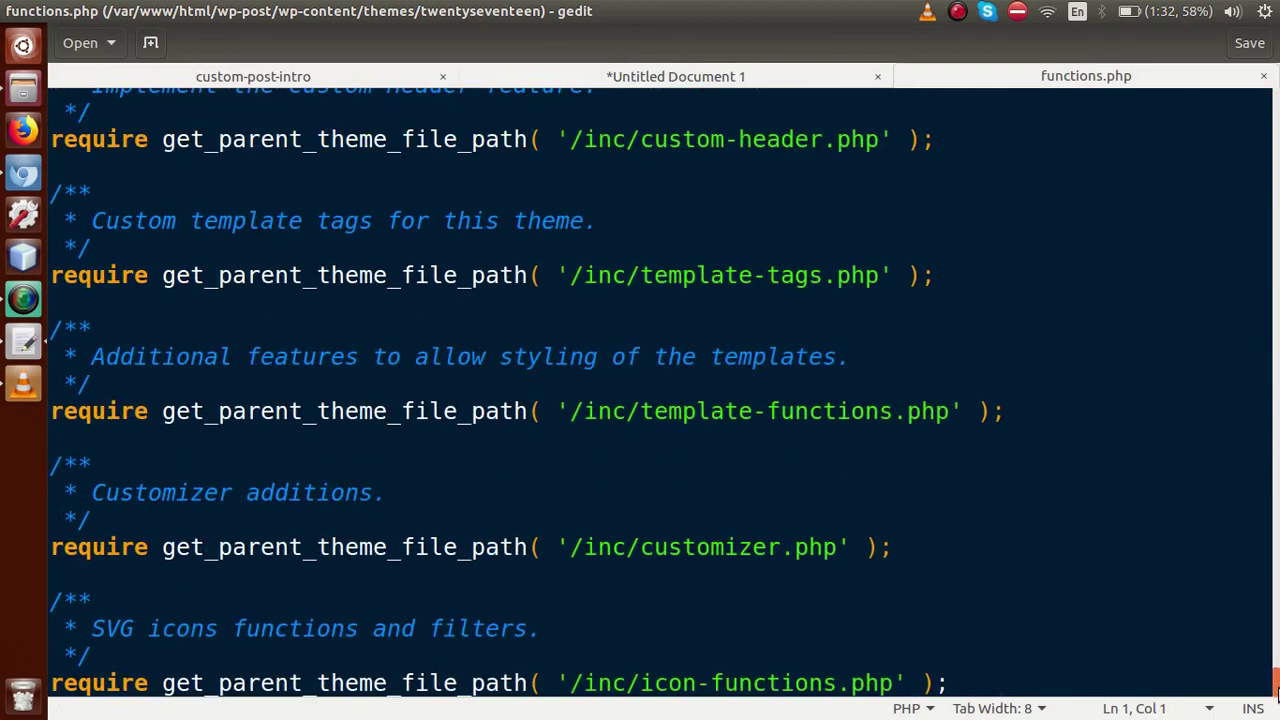
{"action": "left_click", "coordinate": [1008, 688]}
{"action": "key", "text": "Return"}
{"action": "key", "text": "Return"}
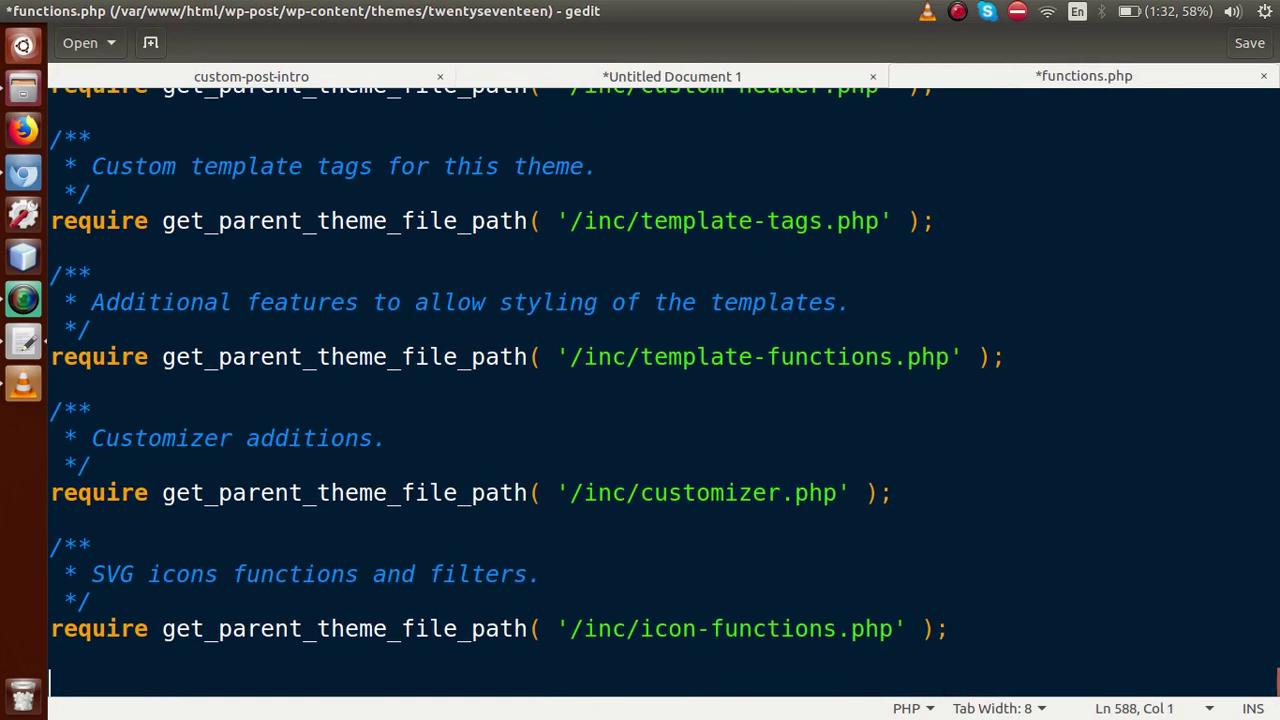
{"action": "type", "text": "function codex_custom_init() {     $args = array(       'public' => true,       'label'  => 'Books'     );     register_post_type( 'book', $args ); } add_action( 'init', 'codex_custom_init' );"}
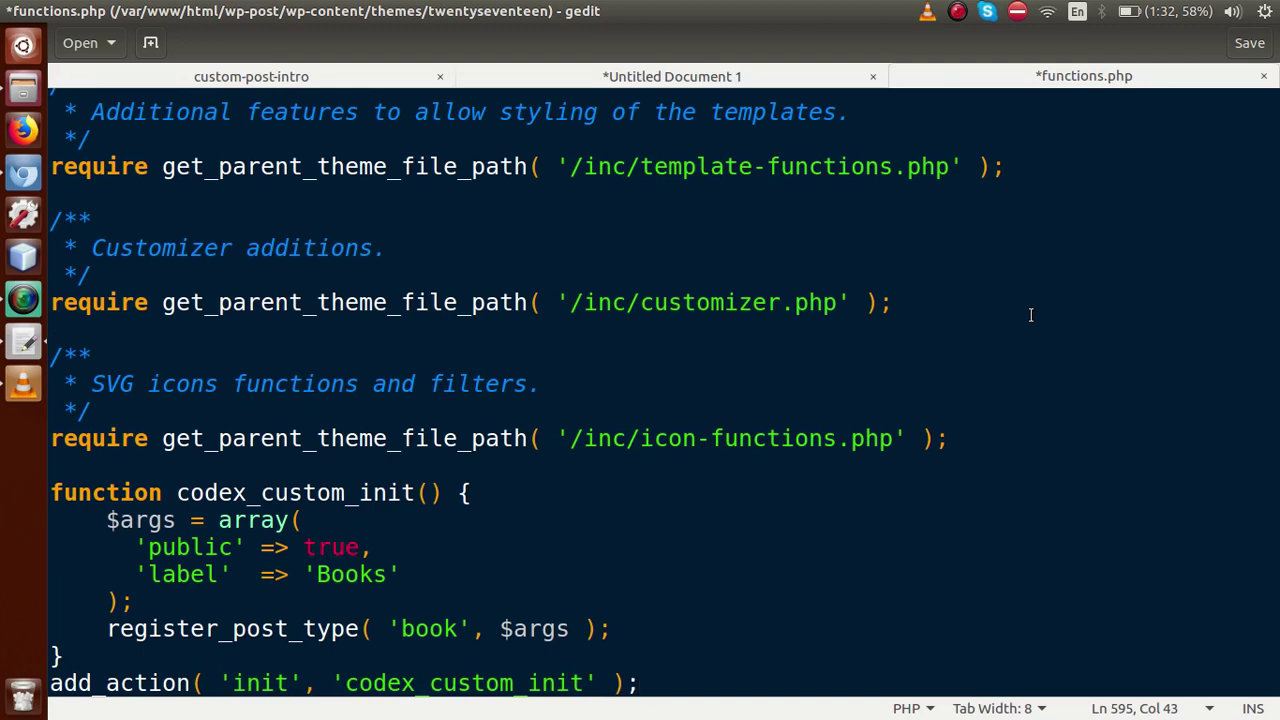
{"action": "key", "text": "ctrl+s"}
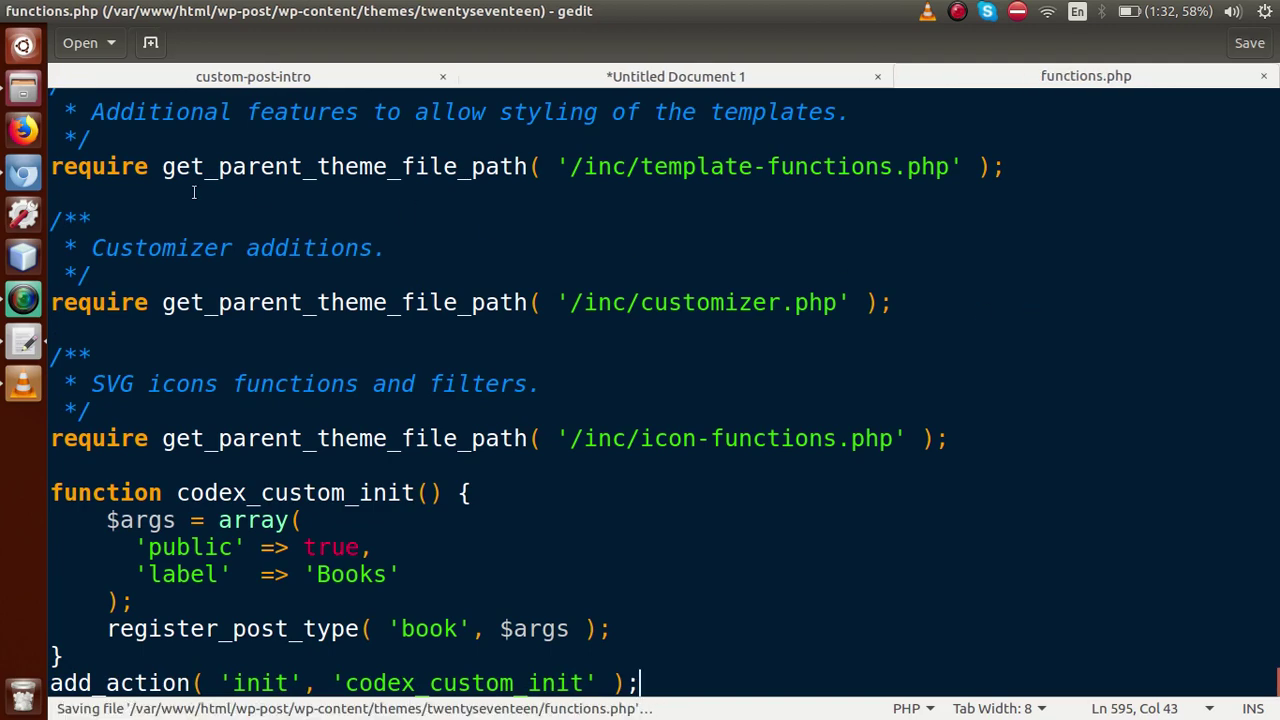
Switch to the browser and reload the WordPress Themes page to check the admin menu for the Books post type
{"action": "left_click", "coordinate": [26, 173]}
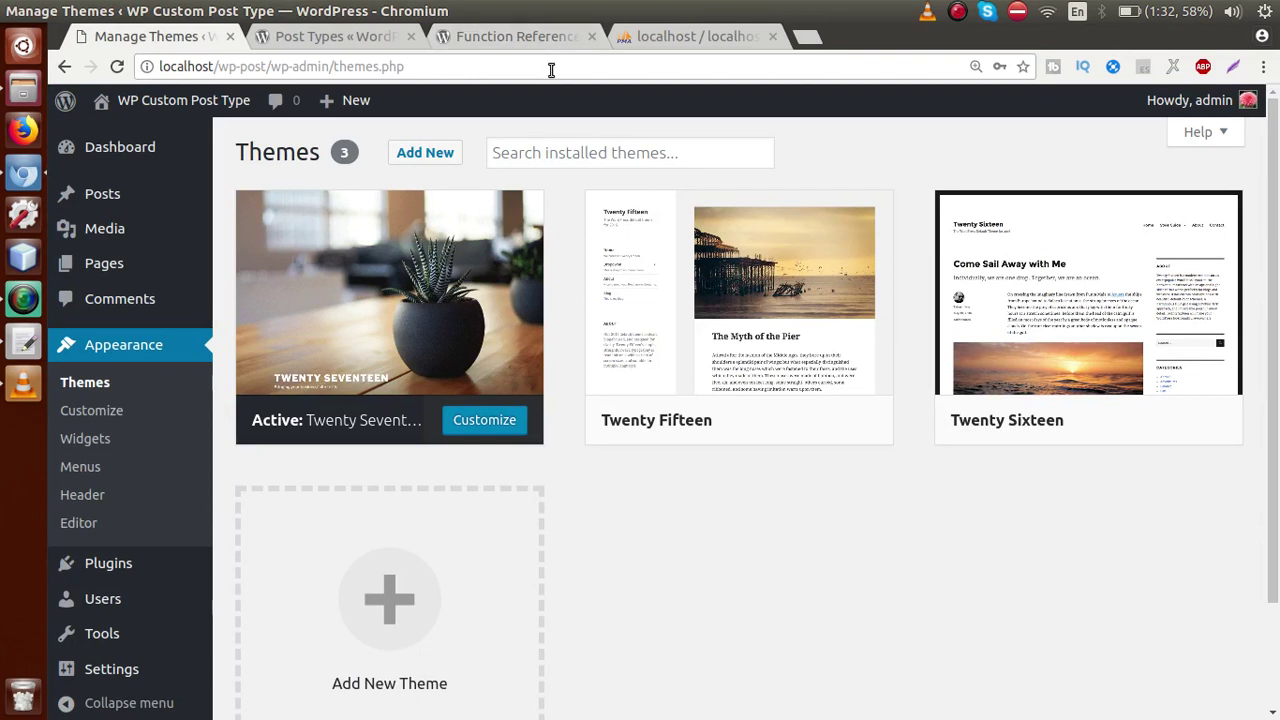
{"action": "key", "text": "F5"}
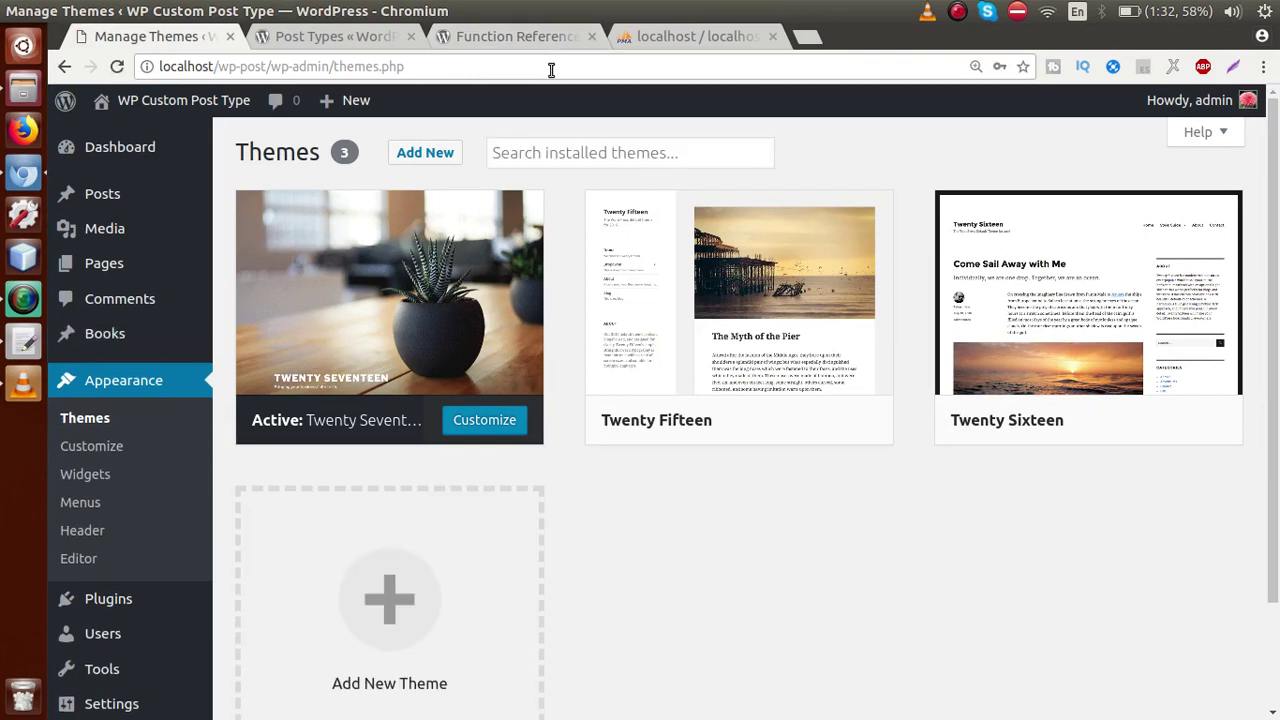
{"action": "mouse_move", "coordinate": [138, 343]}
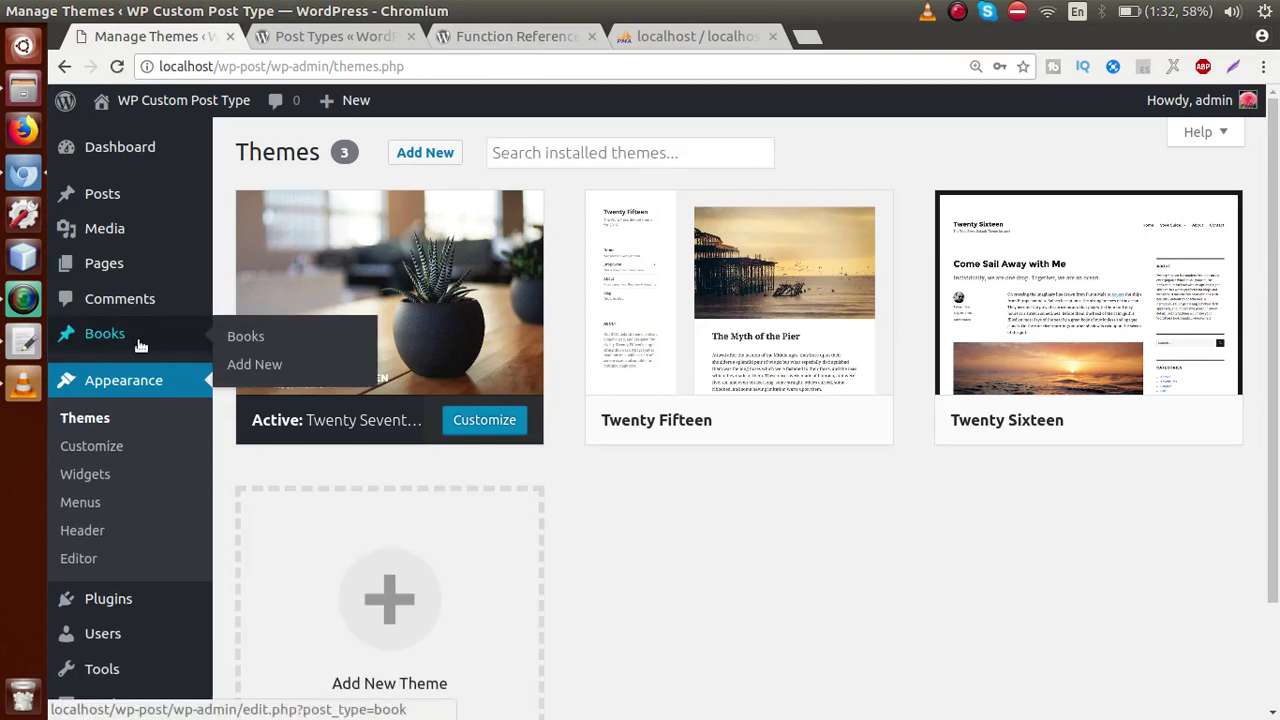
Examine the register_post_type call in functions.php in the text editor, and return to the WordPress admin
{"action": "key", "text": "alt+Tab"}
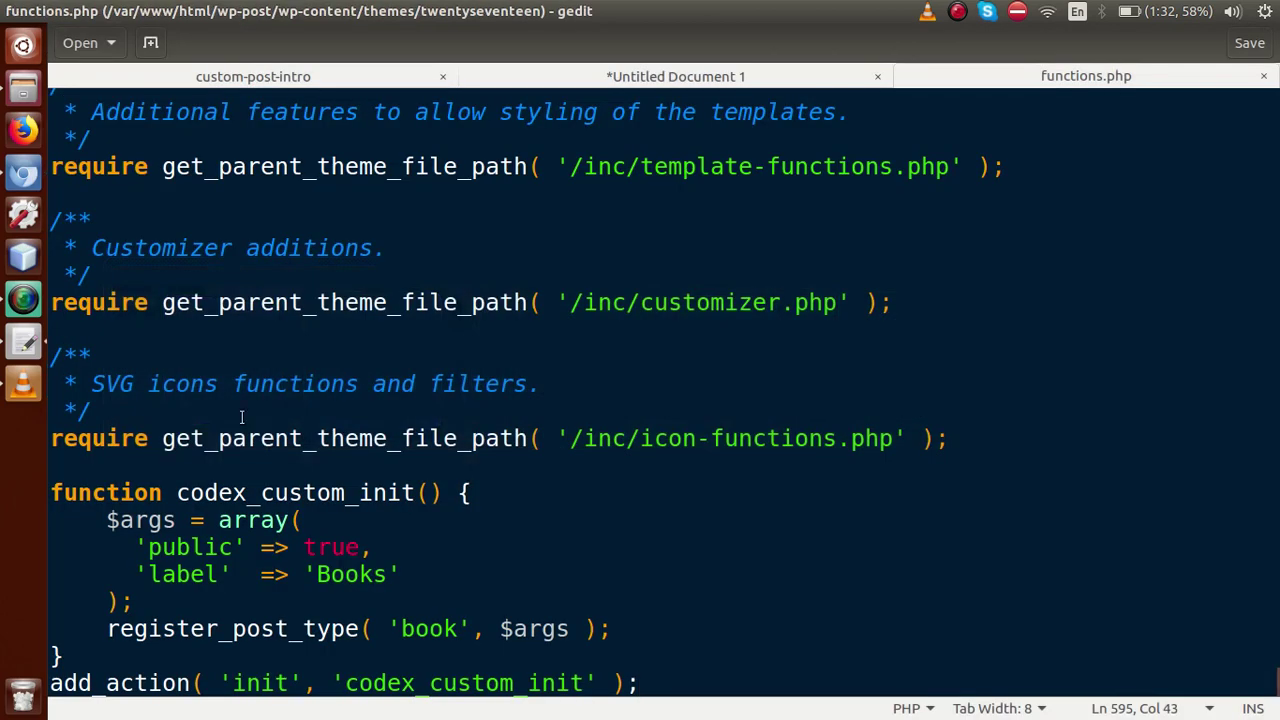
{"action": "double_click", "coordinate": [282, 628]}
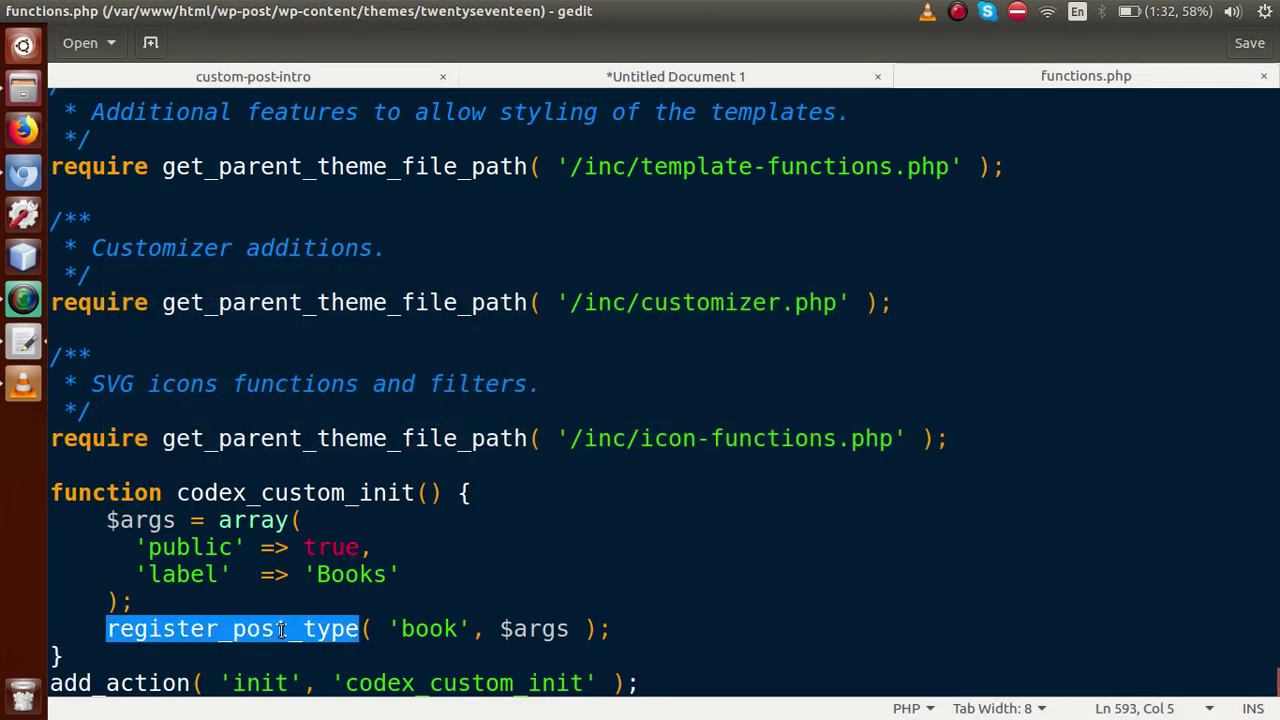
{"action": "key", "text": "alt+Tab"}
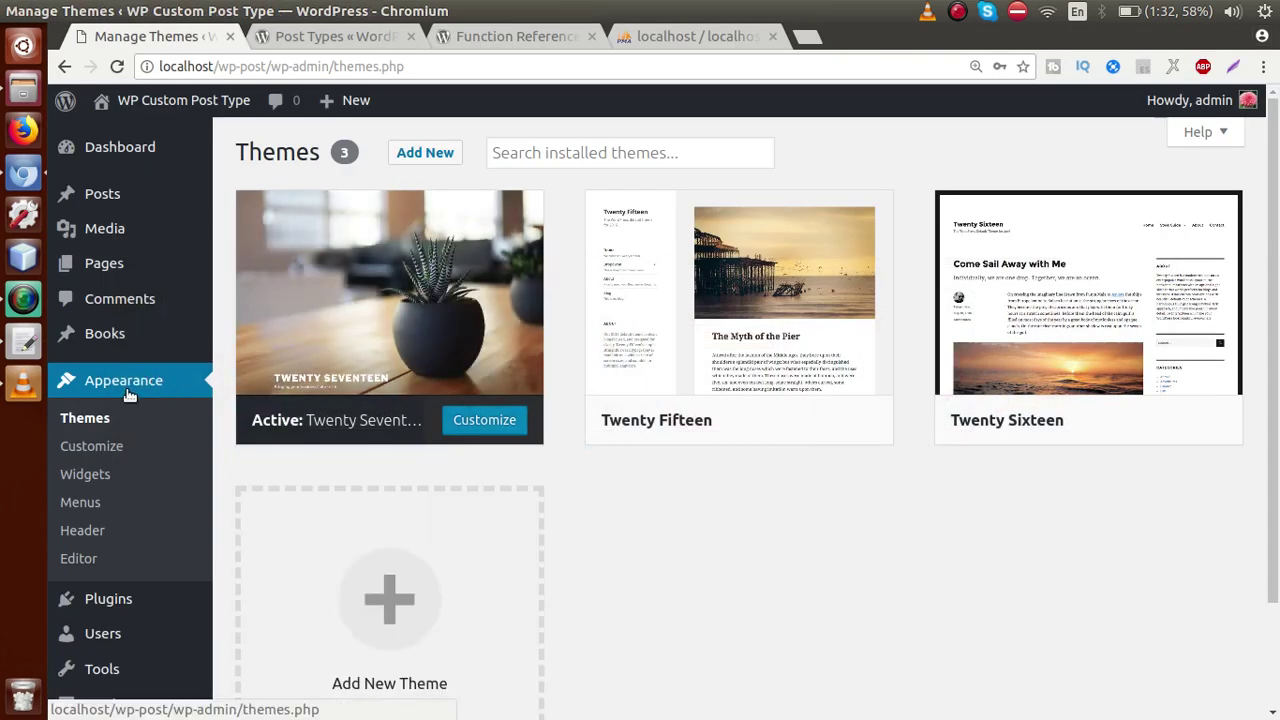
Create and publish a new Books entry titled "Test Book" with the content "This is a CPT of book"
{"action": "mouse_move", "coordinate": [140, 337]}
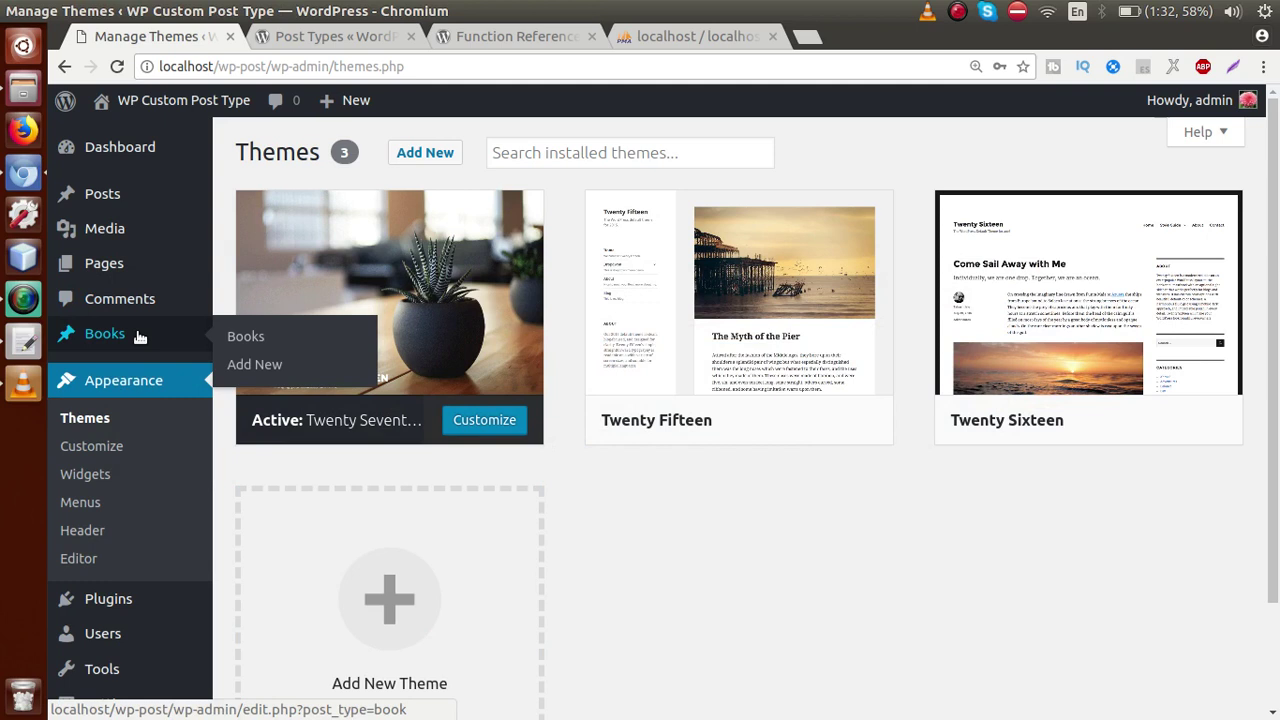
{"action": "left_click", "coordinate": [120, 335]}
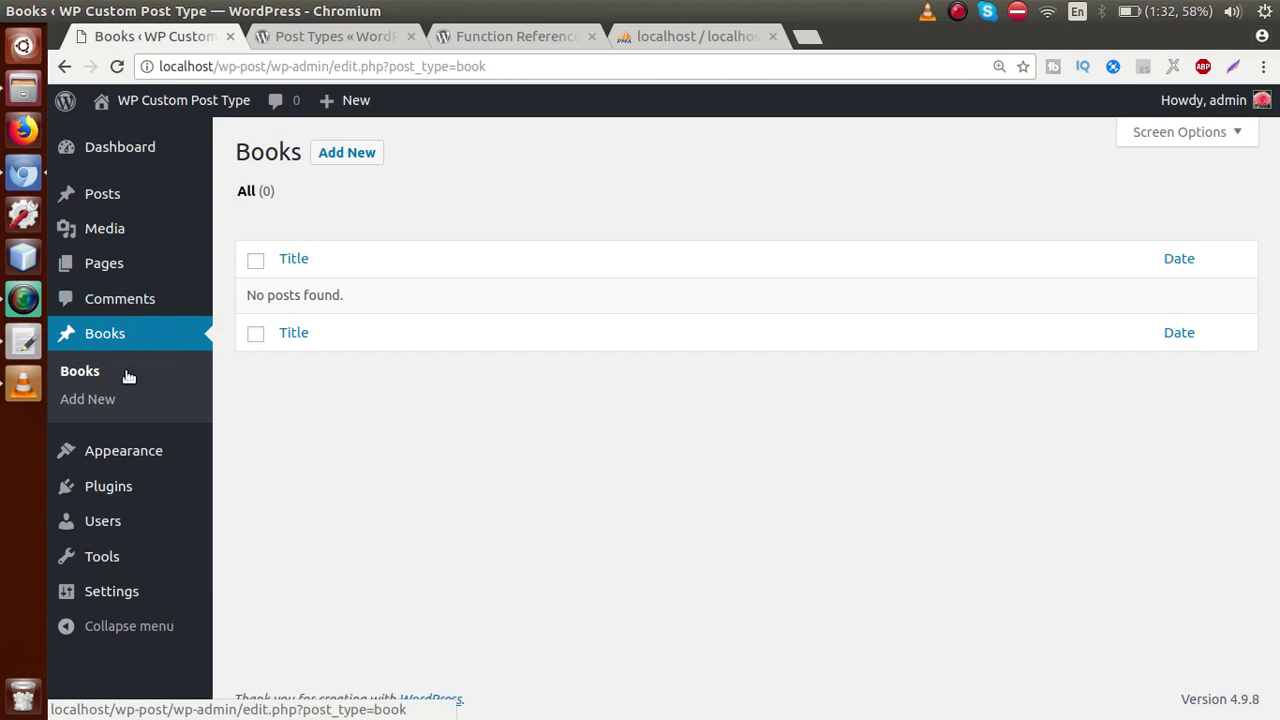
{"action": "left_click", "coordinate": [336, 158]}
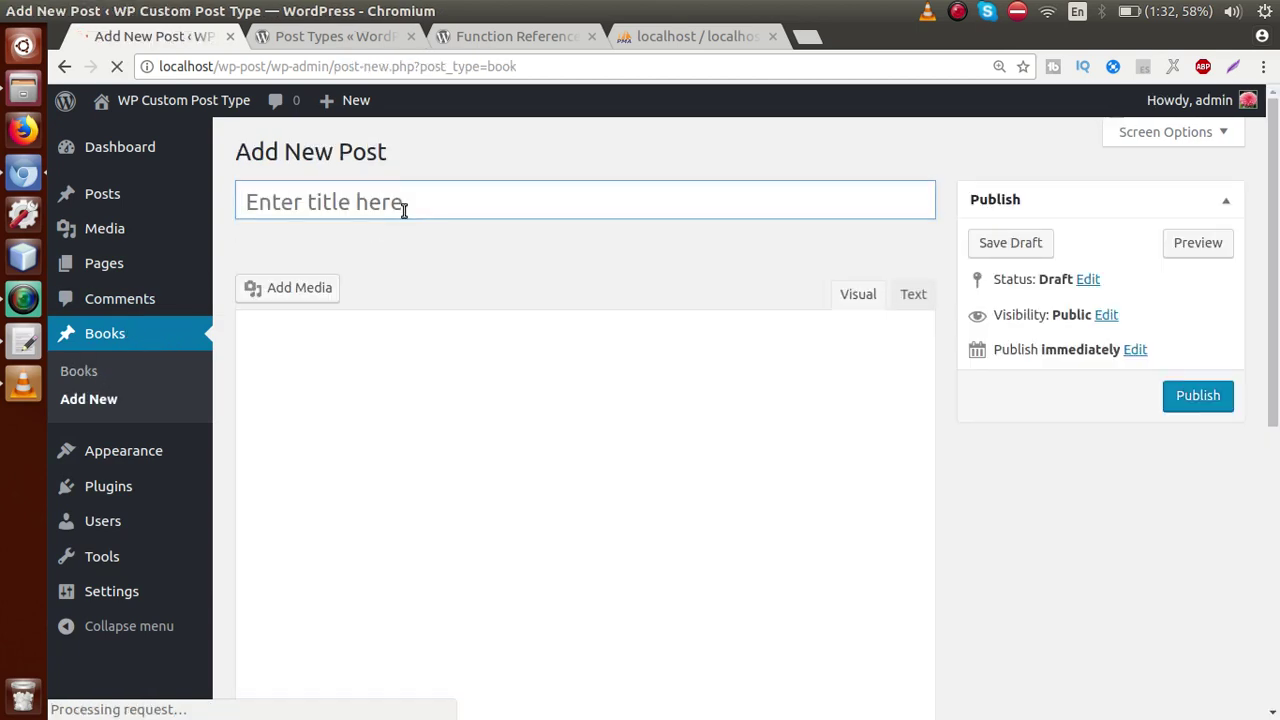
{"action": "type", "text": "Test Book"}
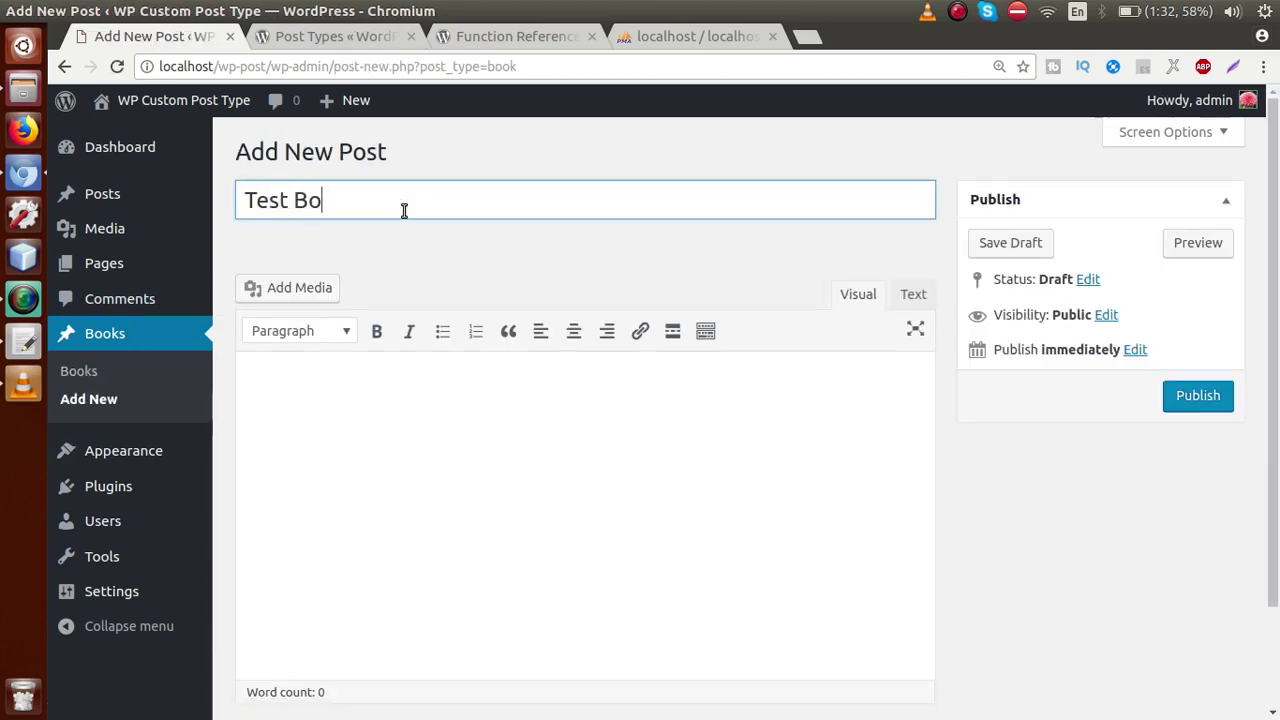
{"action": "left_click", "coordinate": [446, 403]}
{"action": "type", "text": "Th"}
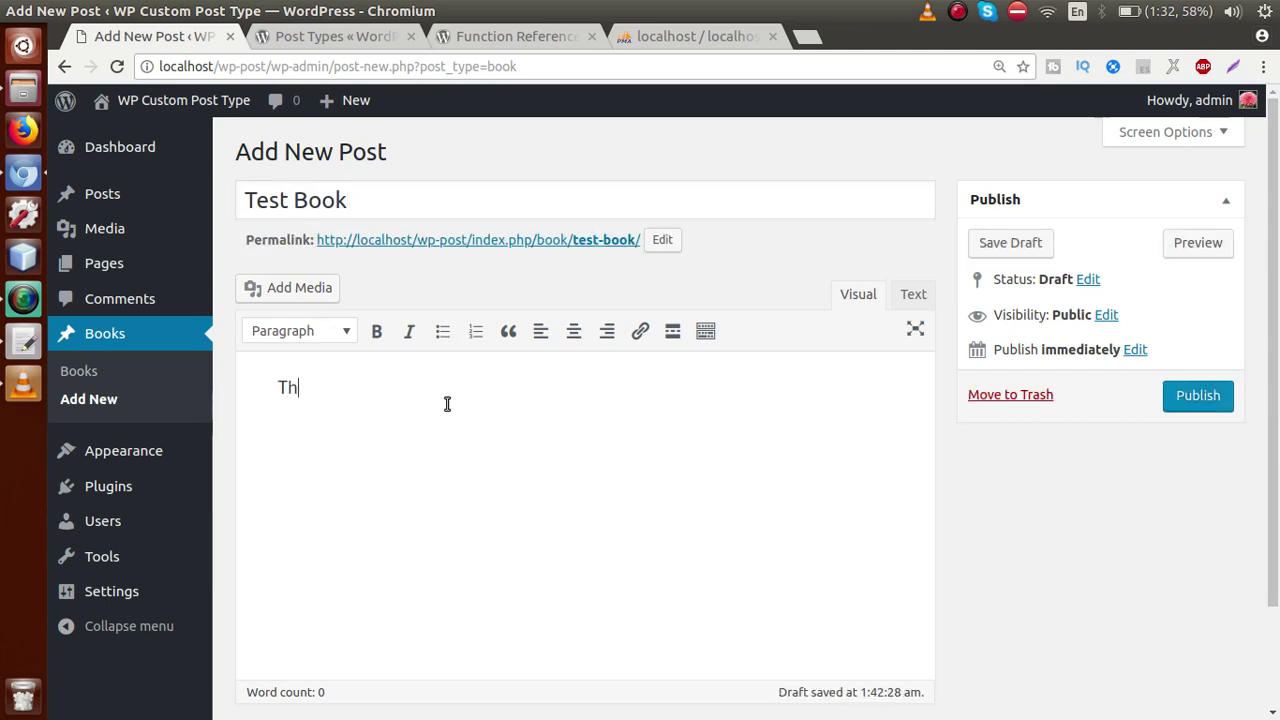
{"action": "type", "text": "is is a CPT of book"}
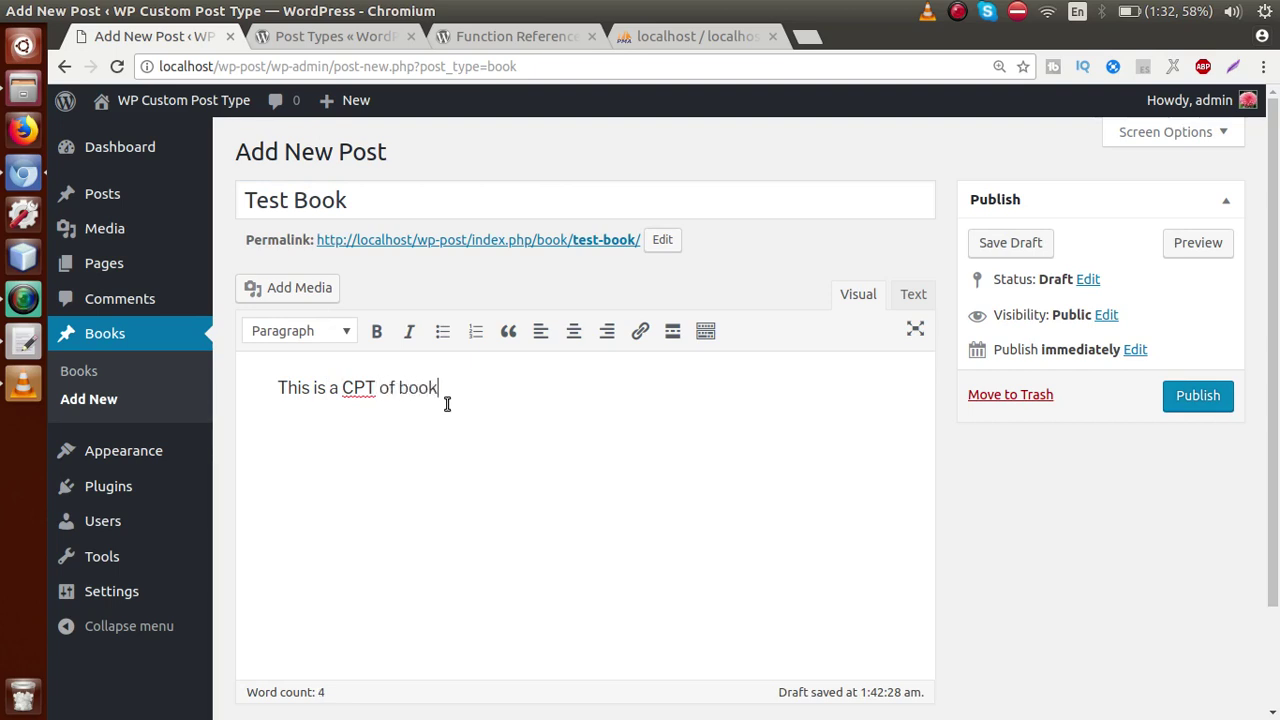
{"action": "left_click", "coordinate": [1198, 393]}
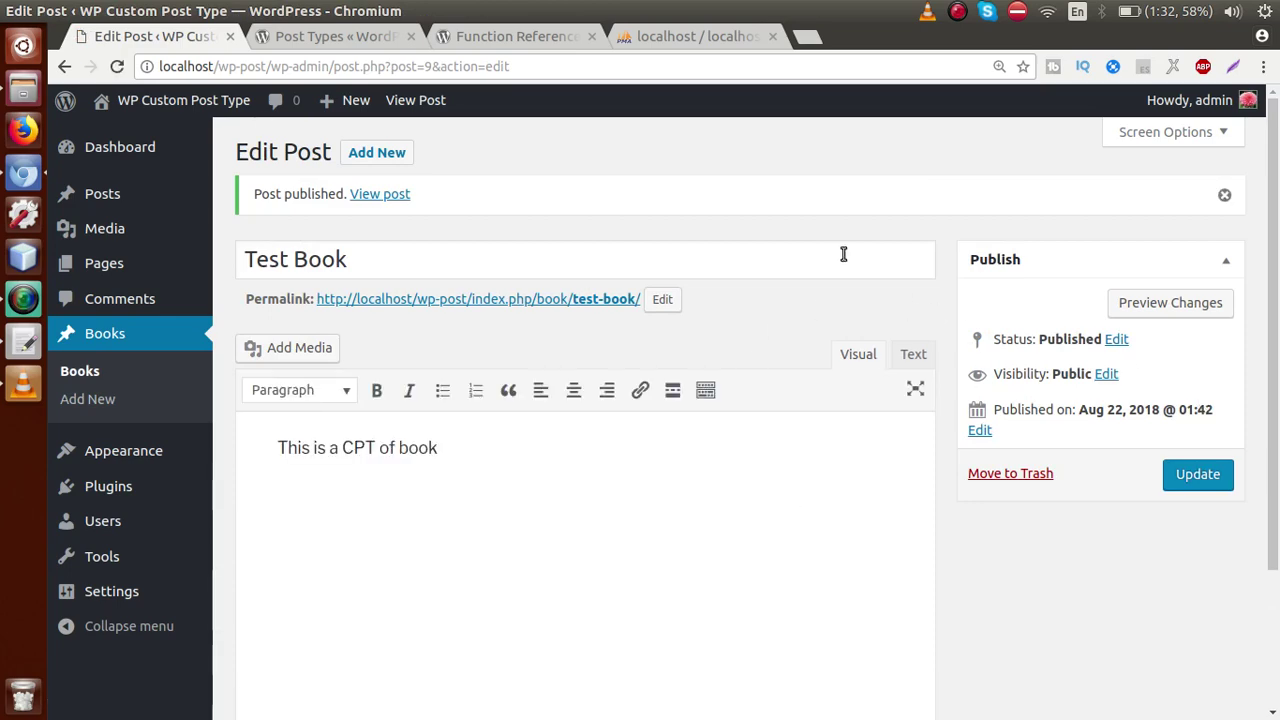
Reload the wp_posts table rows in phpMyAdmin and sort them by PRIMARY (Descending)
{"action": "left_click", "coordinate": [690, 37]}
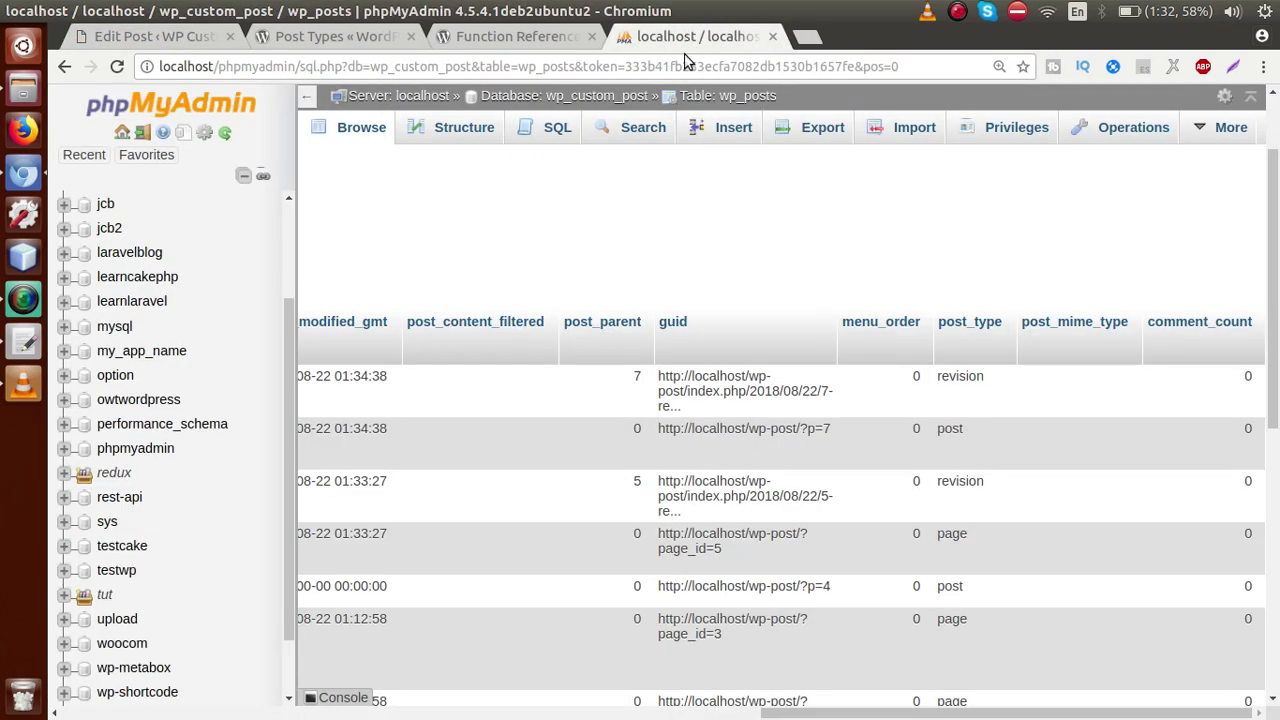
{"action": "left_click", "coordinate": [372, 130]}
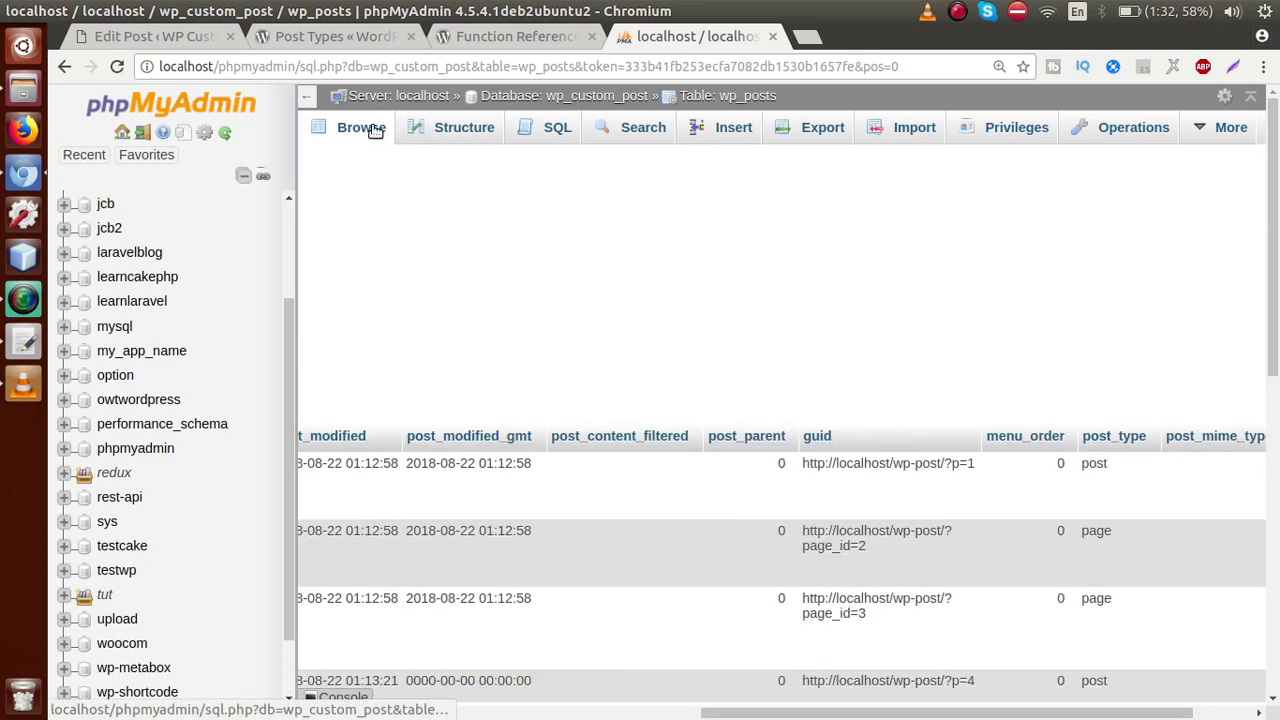
{"action": "left_click_drag", "start_coordinate": [740, 714], "coordinate": [90, 716]}
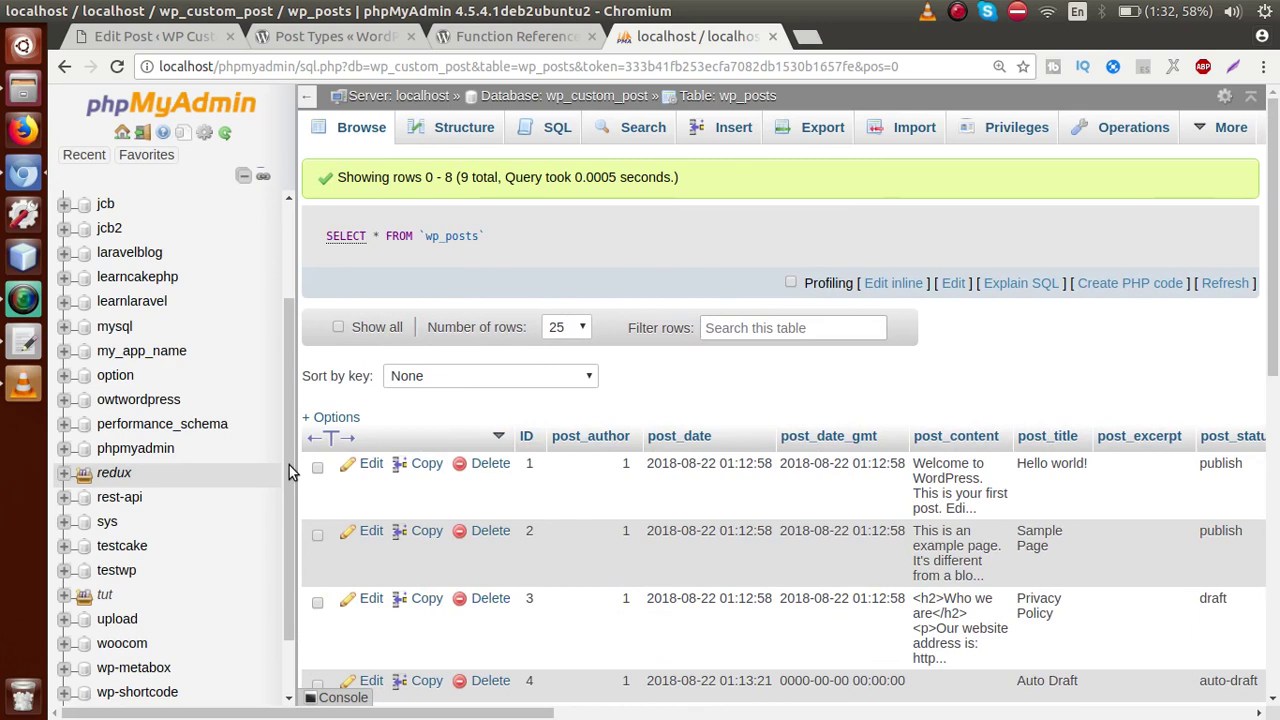
{"action": "left_click", "coordinate": [437, 376]}
{"action": "left_click", "coordinate": [438, 410]}
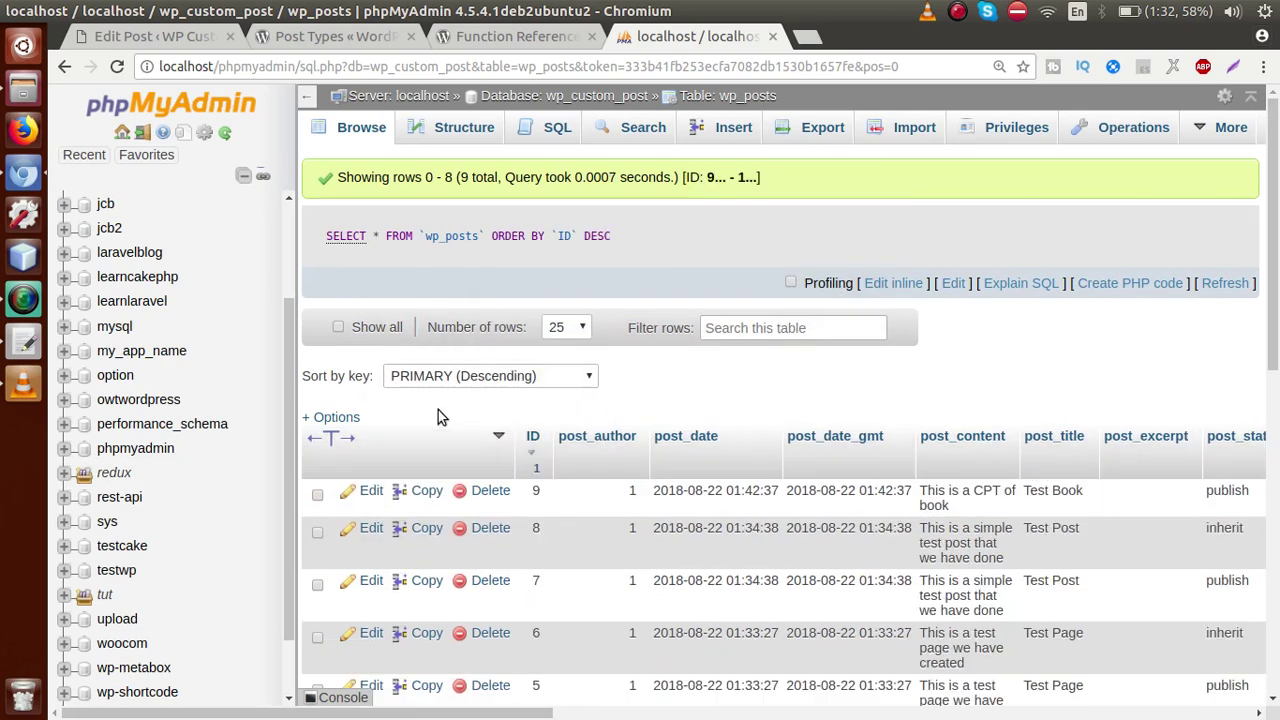
Examine the post_type value of the Test Book row in the wp_posts table
{"action": "left_click_drag", "start_coordinate": [447, 716], "coordinate": [626, 718]}
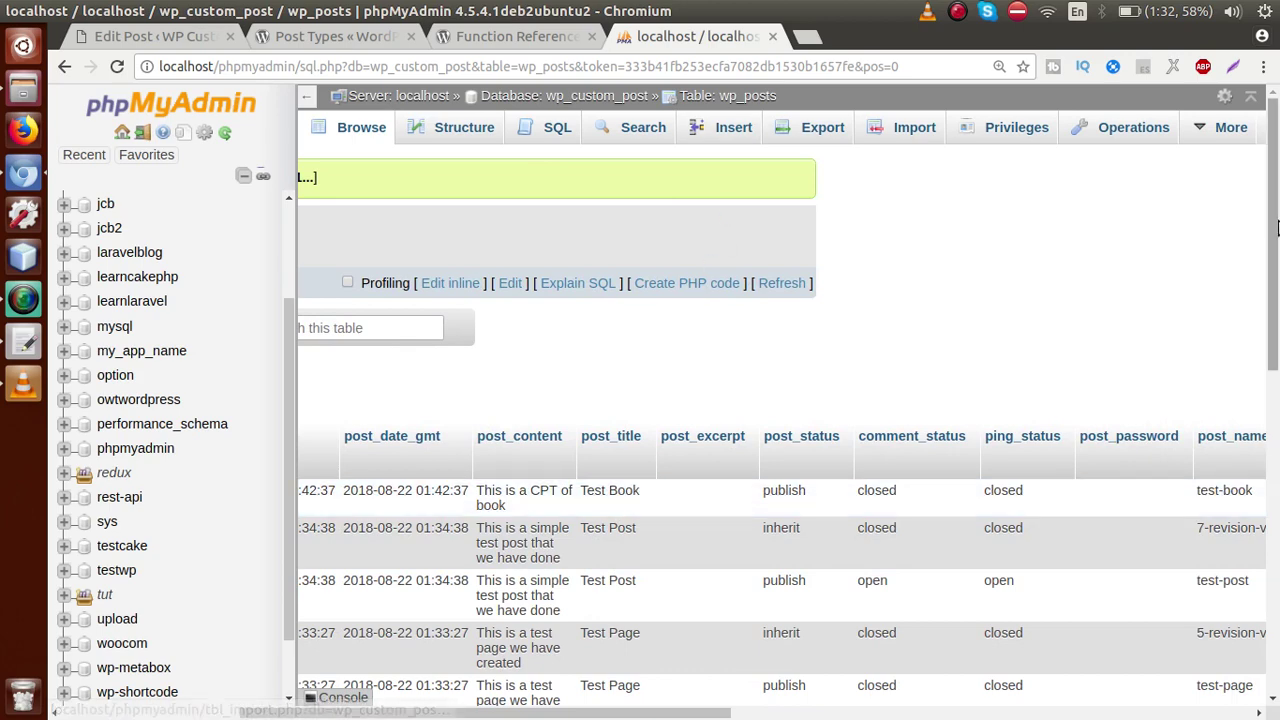
{"action": "left_click_drag", "start_coordinate": [1275, 285], "coordinate": [1277, 298]}
{"action": "left_click_drag", "start_coordinate": [664, 716], "coordinate": [1184, 716]}
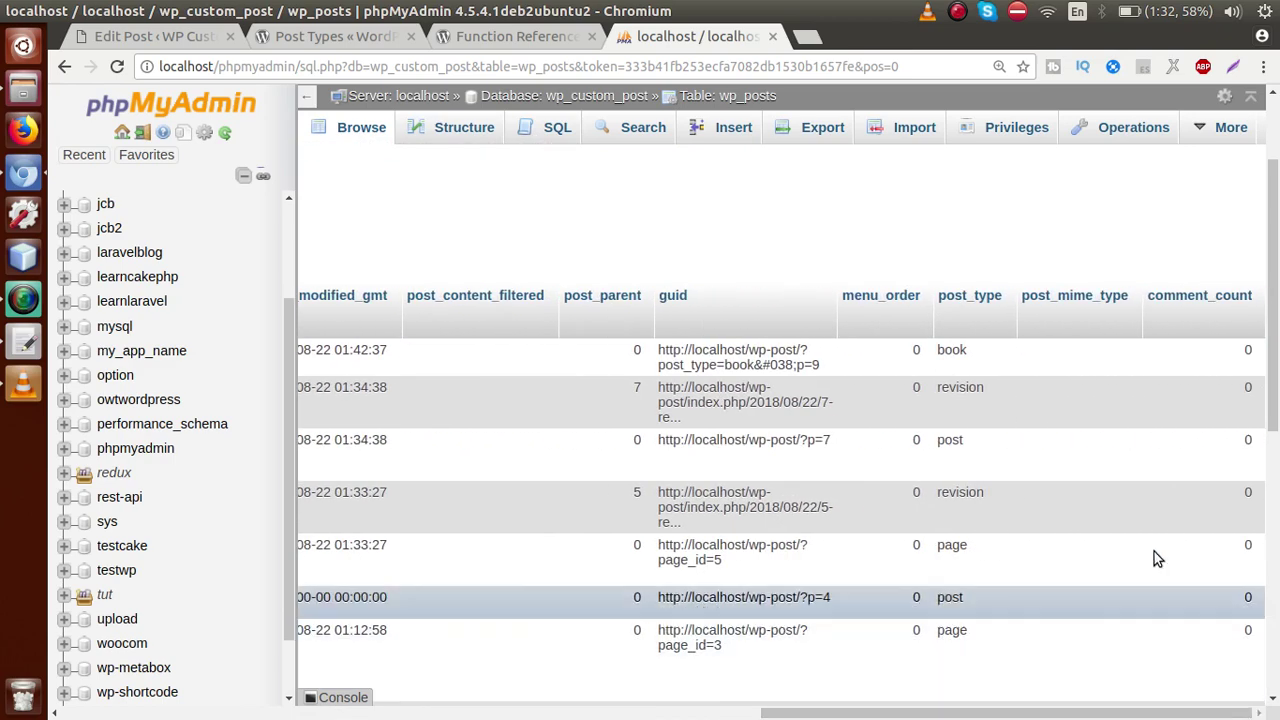
{"action": "left_click_drag", "start_coordinate": [973, 351], "coordinate": [940, 350]}
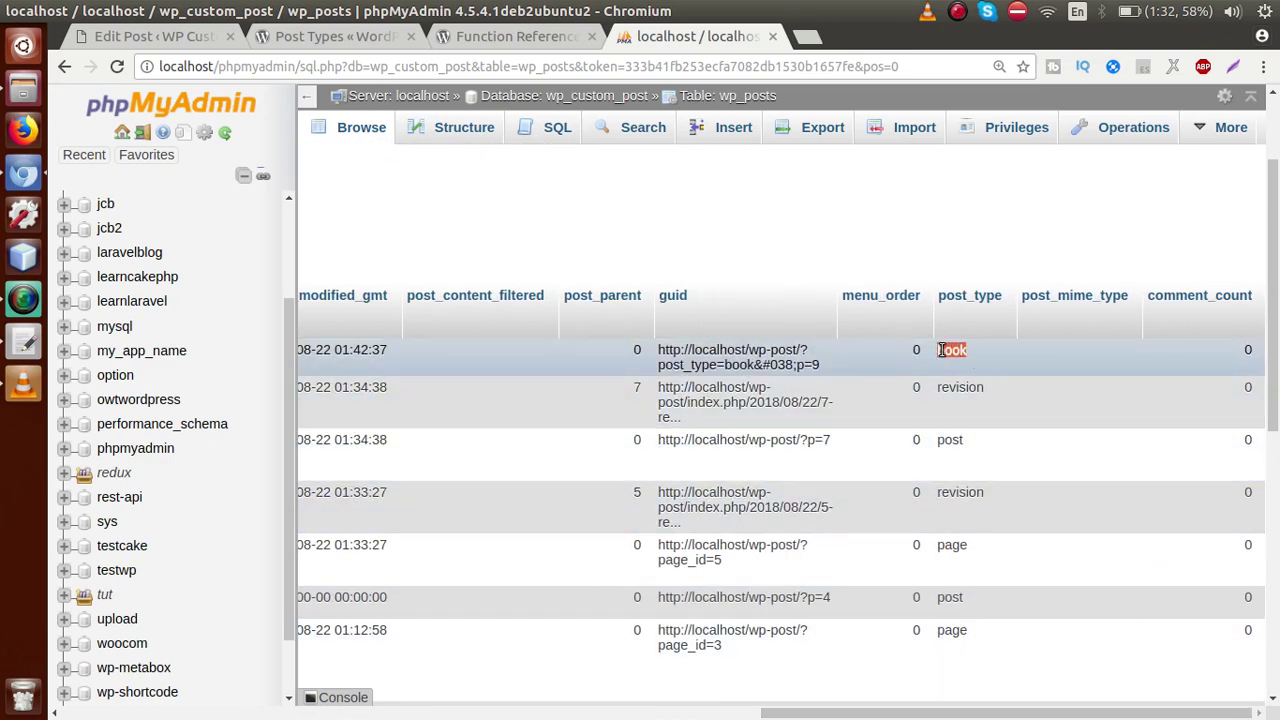
{"action": "left_click", "coordinate": [951, 352]}
Switch to the custom-post-intro document in the text editor and review the "What are Posts" item in its topic list
{"action": "left_click", "coordinate": [24, 342]}
{"action": "left_click", "coordinate": [389, 82]}
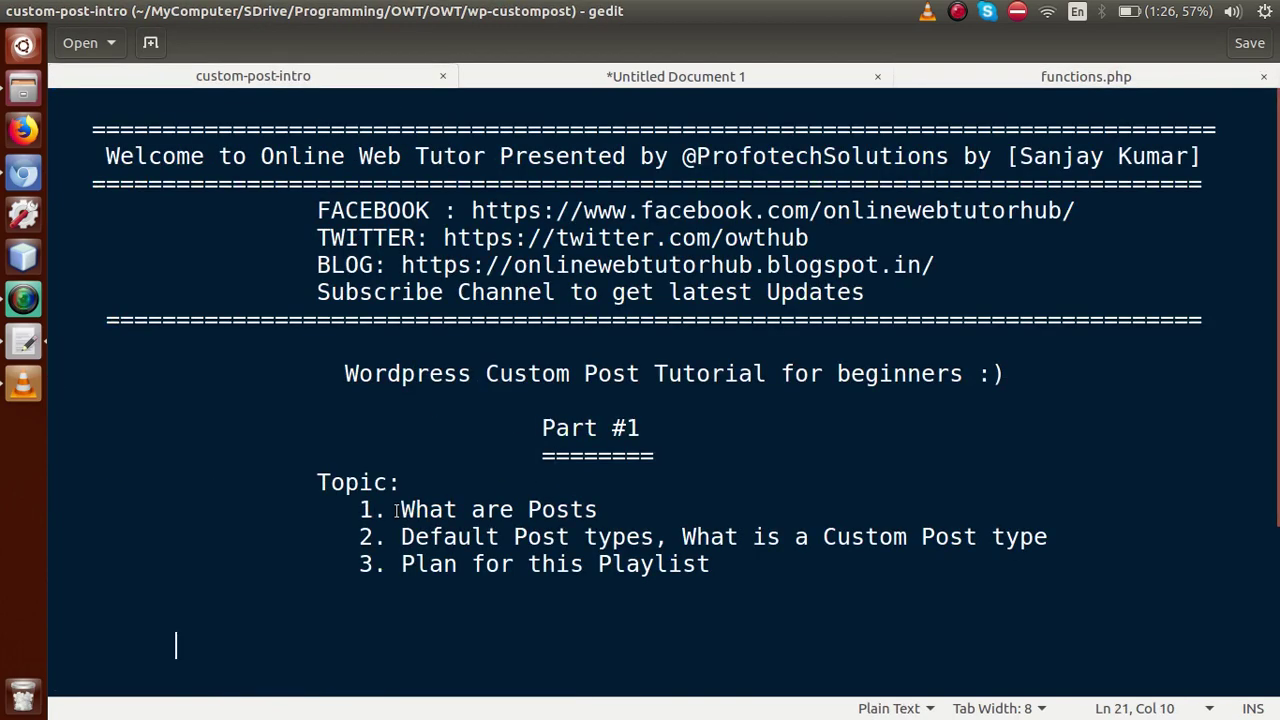
{"action": "left_click_drag", "start_coordinate": [398, 510], "coordinate": [609, 503]}
{"action": "left_click", "coordinate": [616, 503]}
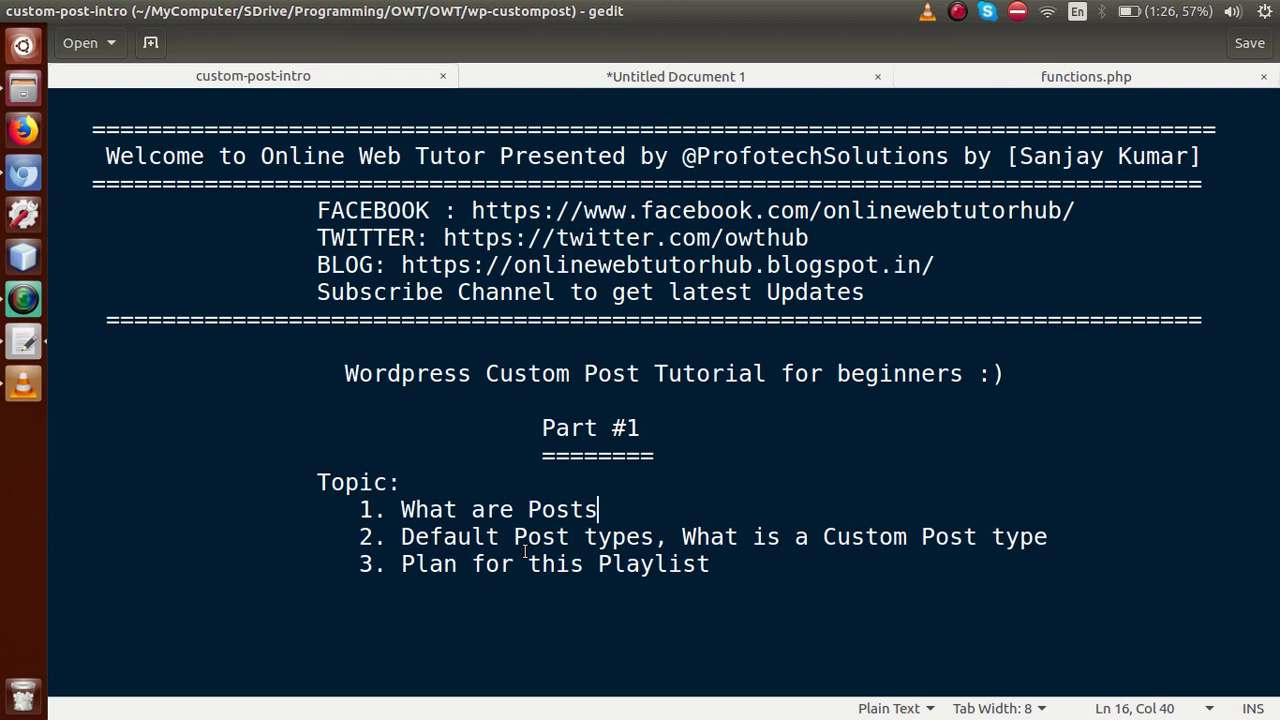
Open the Custom Post Type Playlist Planning document and review its "Register Custom Post Type" item
{"action": "left_click", "coordinate": [658, 80]}
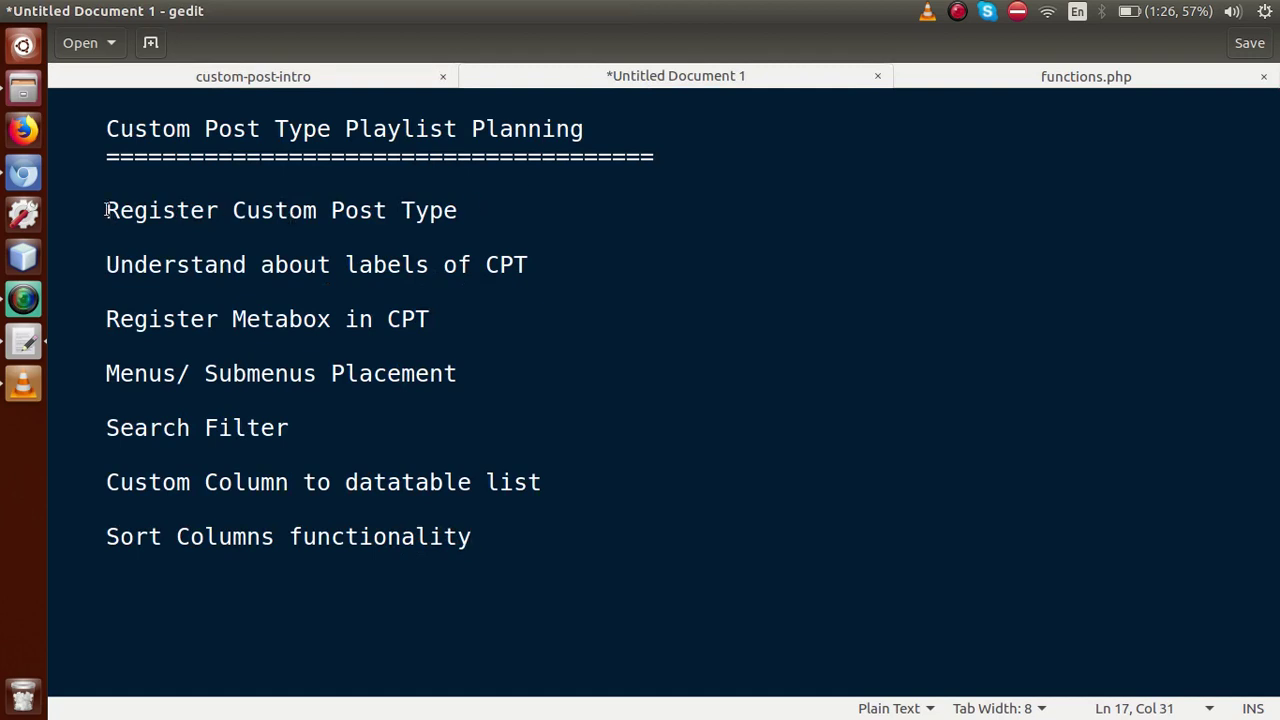
{"action": "left_click_drag", "start_coordinate": [106, 210], "coordinate": [497, 210]}
{"action": "left_click", "coordinate": [498, 209]}
Switch to the WordPress admin in Chromium, load the Posts list in a separate tab and examine the new post form's heading
{"action": "left_click", "coordinate": [24, 175]}
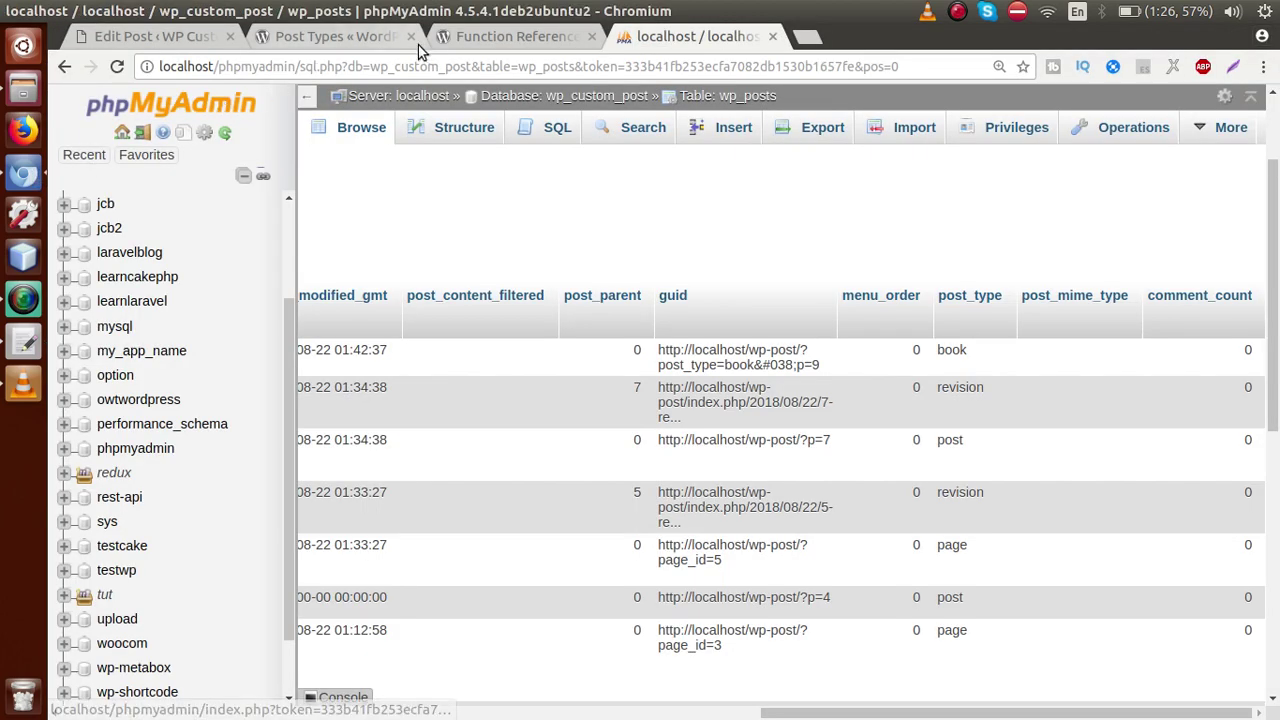
{"action": "left_click", "coordinate": [154, 38]}
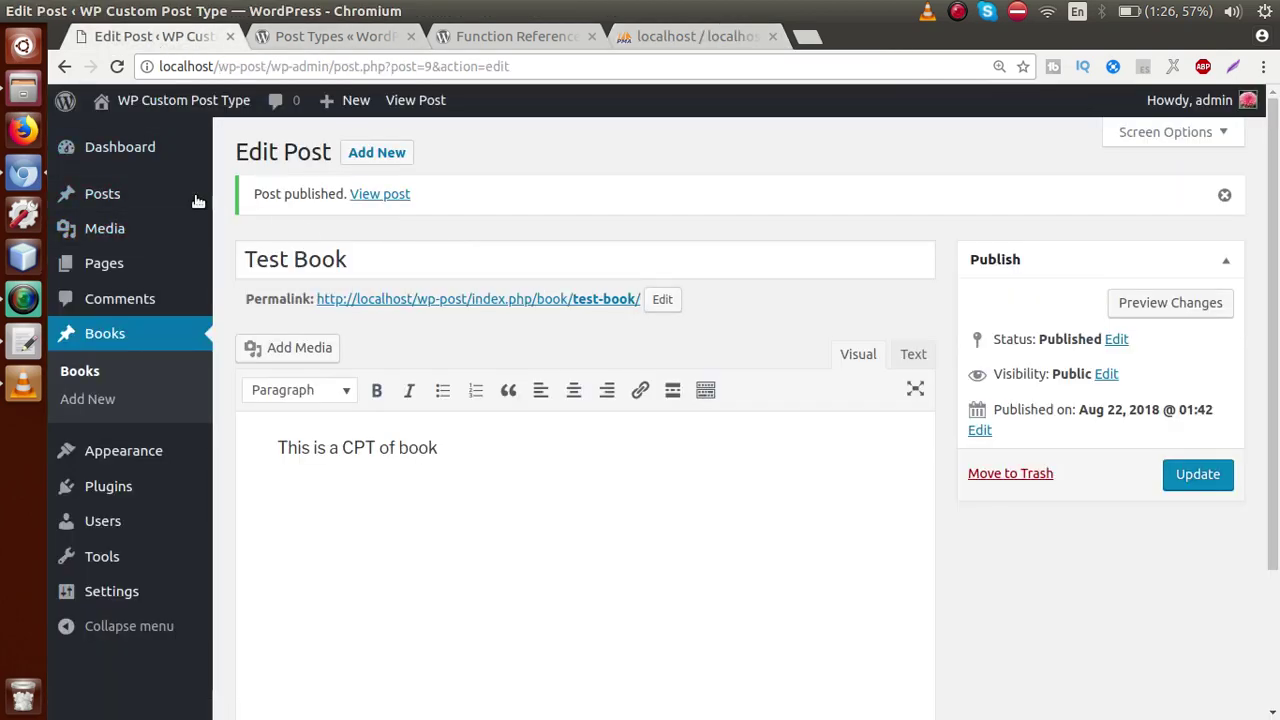
{"action": "right_click", "coordinate": [100, 201]}
{"action": "left_click", "coordinate": [112, 207]}
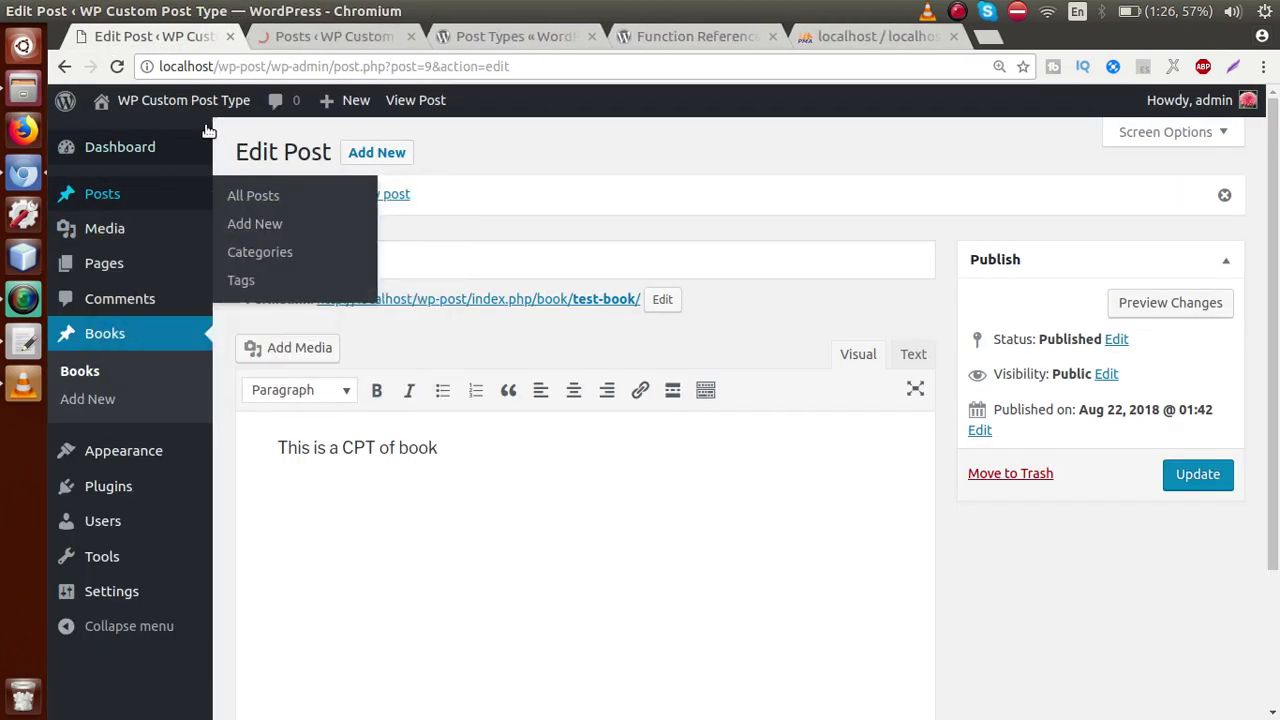
{"action": "left_click", "coordinate": [326, 40]}
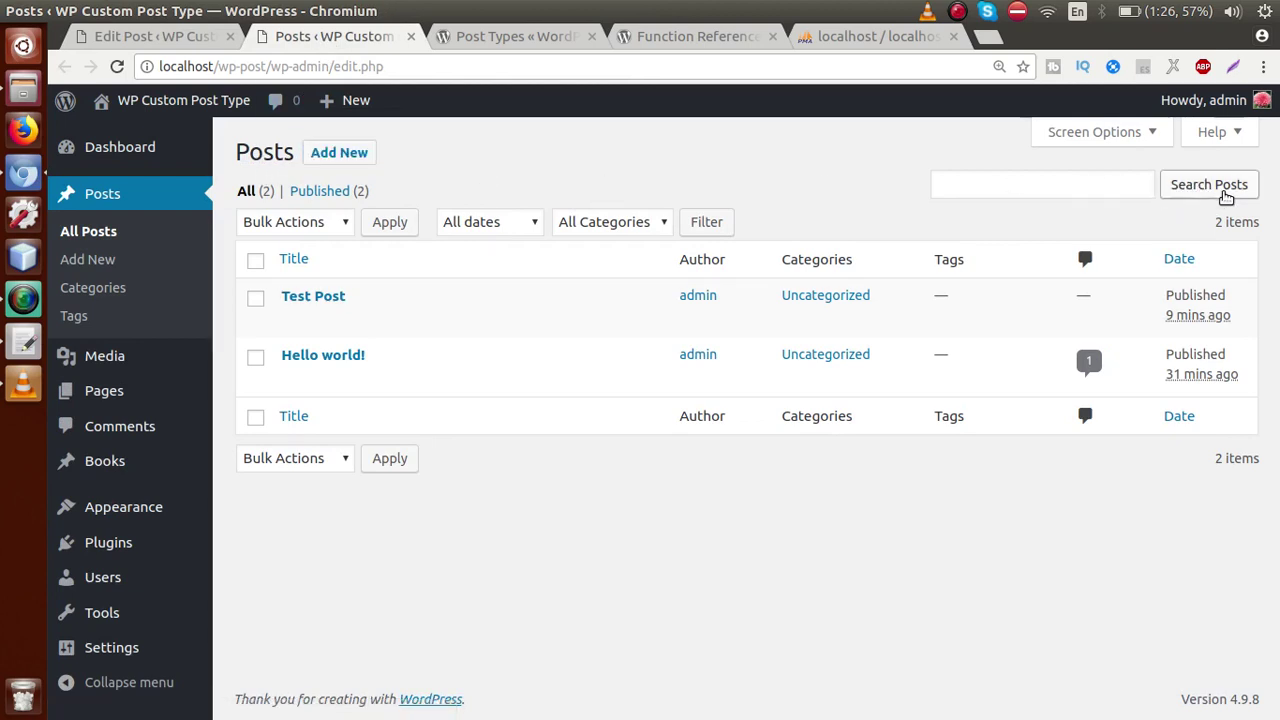
{"action": "left_click", "coordinate": [338, 157]}
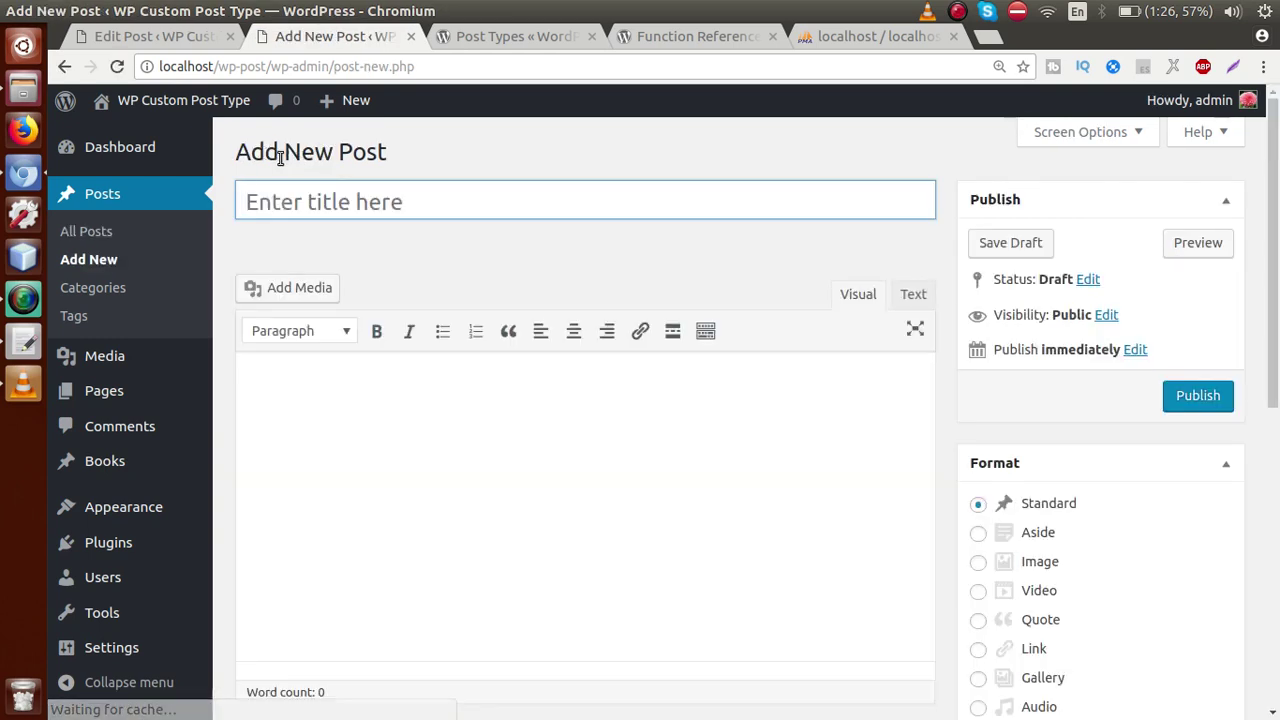
{"action": "left_click_drag", "start_coordinate": [238, 151], "coordinate": [407, 158]}
{"action": "left_click", "coordinate": [410, 157]}
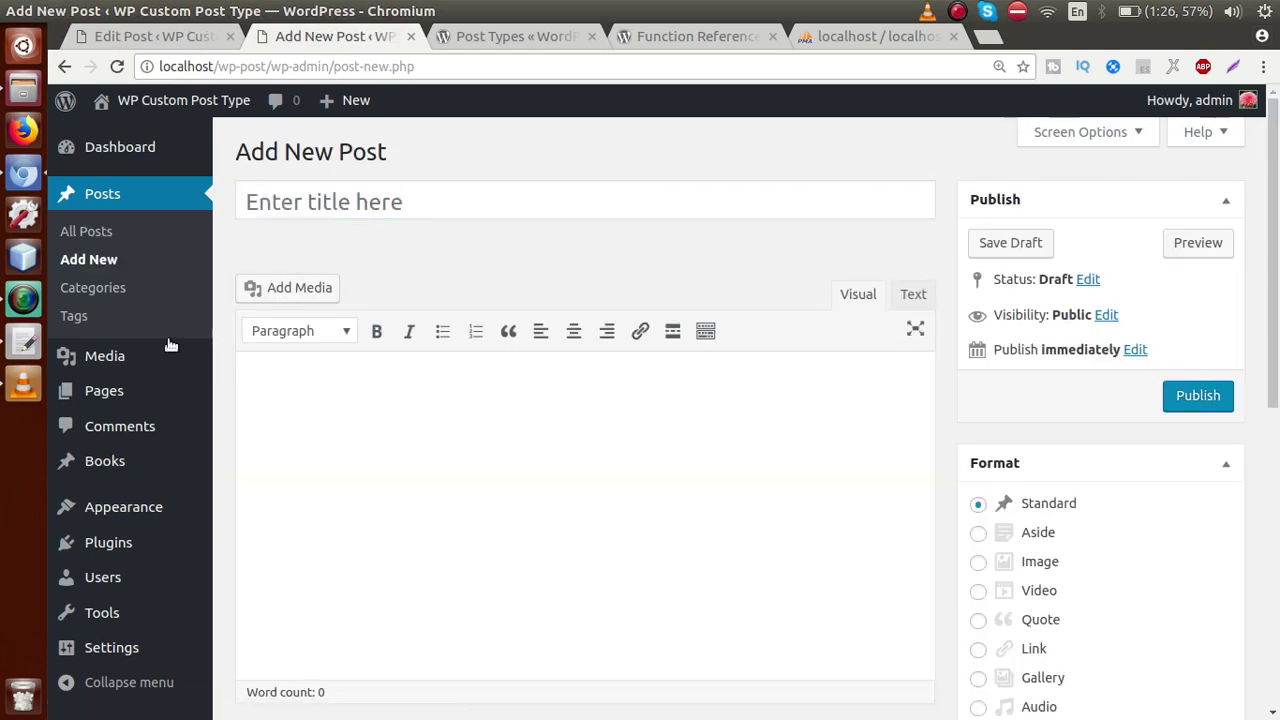
Examine the search label of the Pages list and the heading of the new page form
{"action": "left_click", "coordinate": [104, 398]}
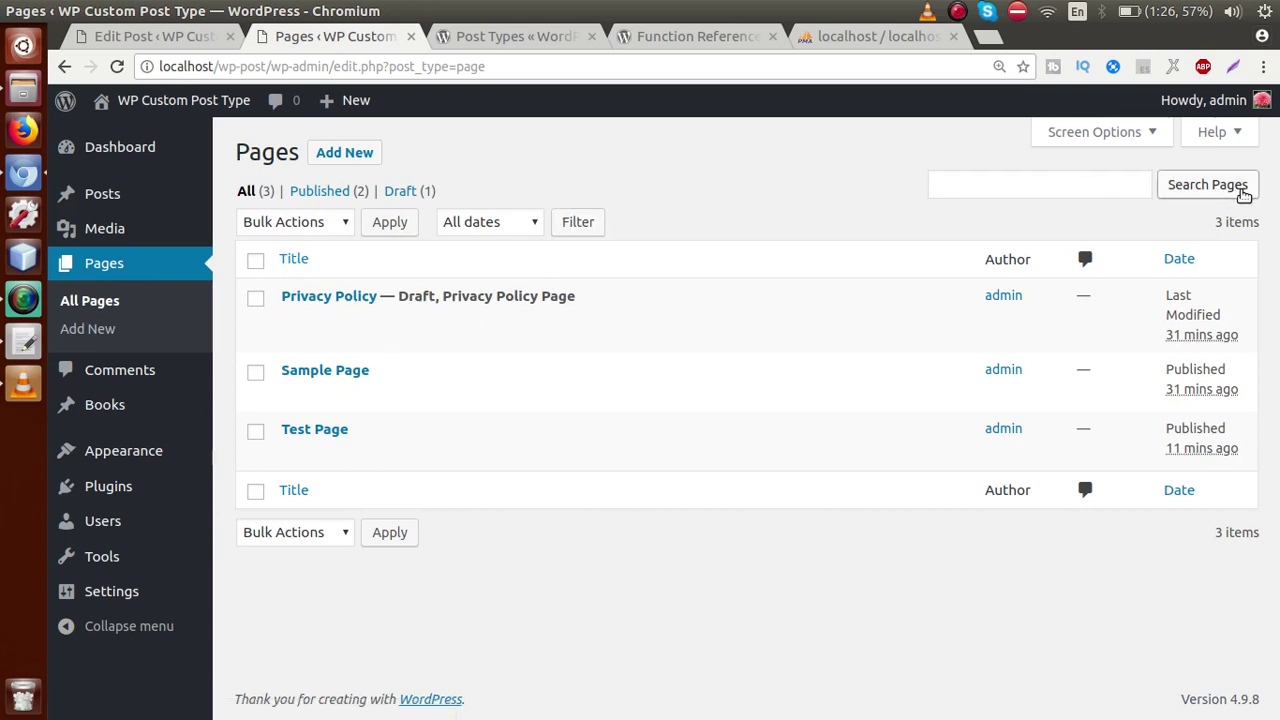
{"action": "left_click", "coordinate": [346, 156]}
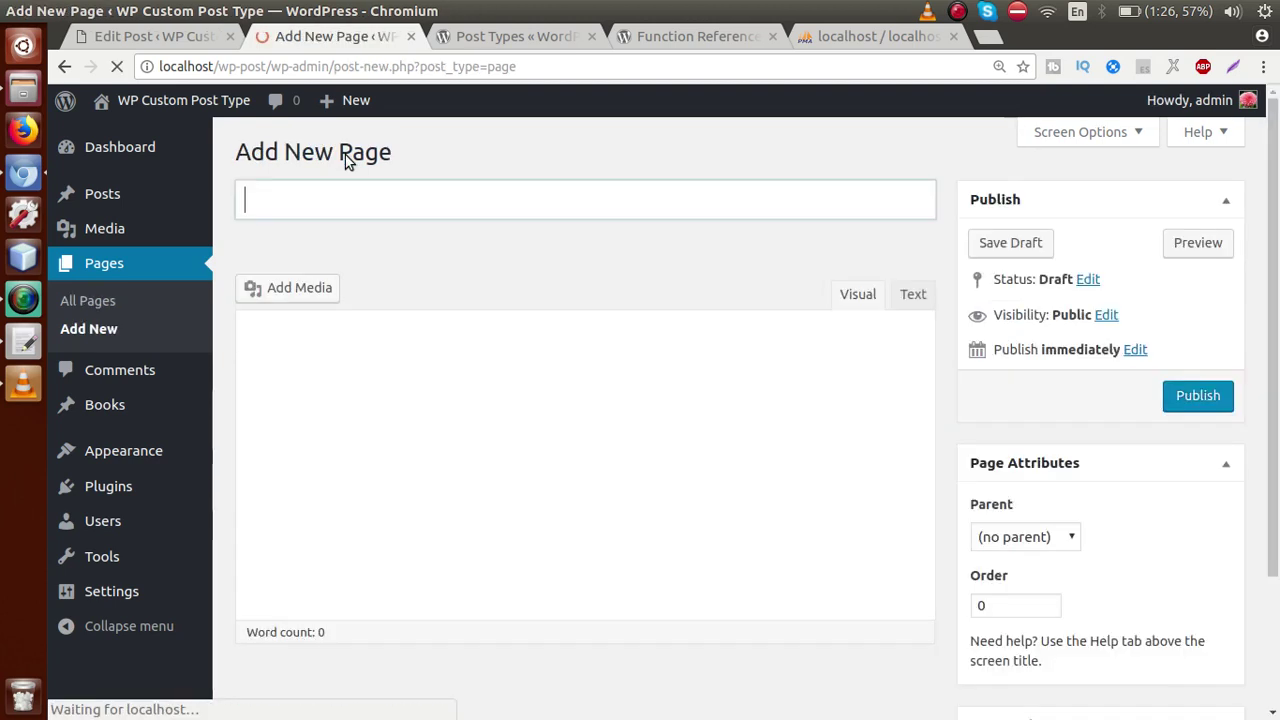
{"action": "left_click_drag", "start_coordinate": [397, 160], "coordinate": [246, 155]}
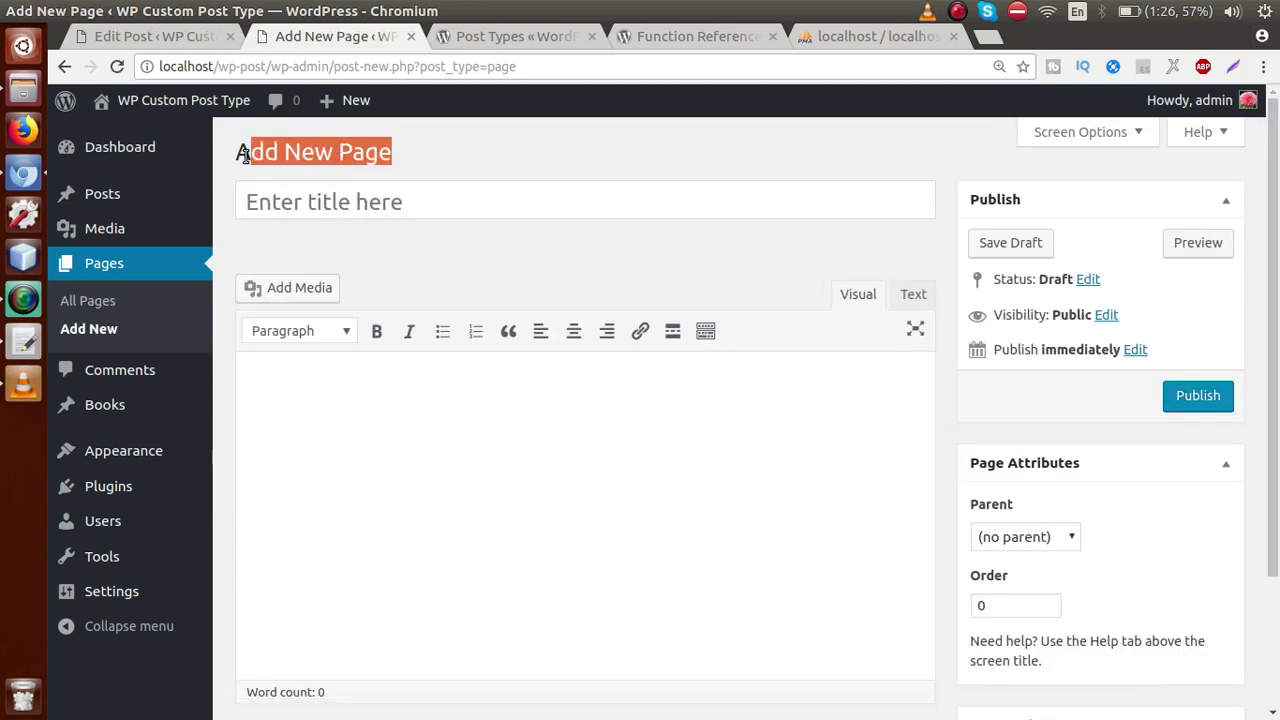
{"action": "left_click", "coordinate": [420, 152]}
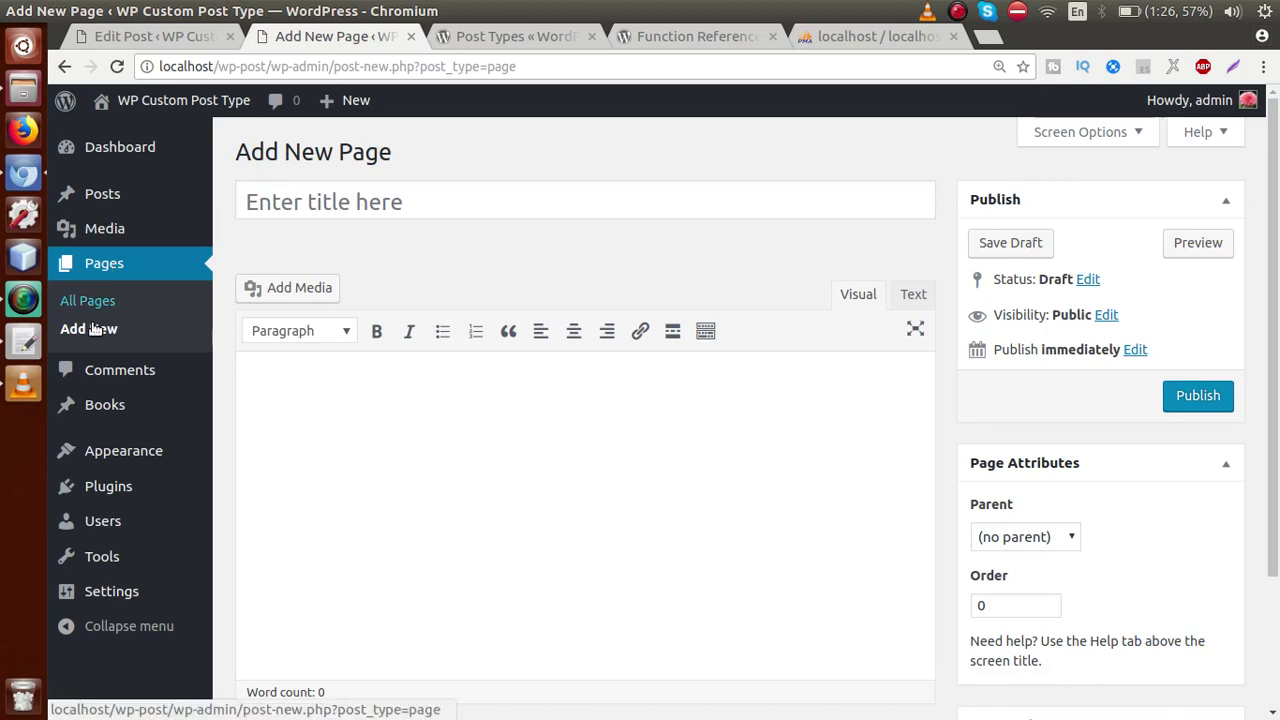
Examine the search label of the Books list and the heading of the new book entry form for comparison
{"action": "left_click", "coordinate": [182, 42]}
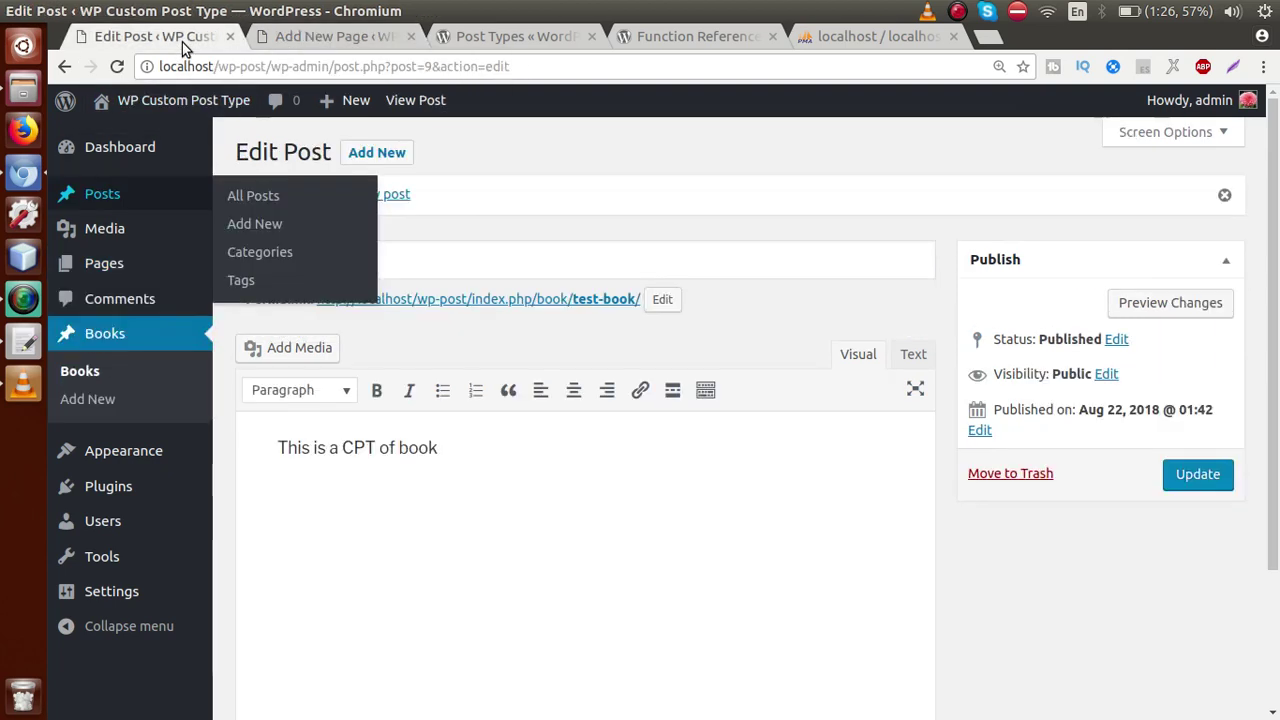
{"action": "left_click", "coordinate": [117, 335]}
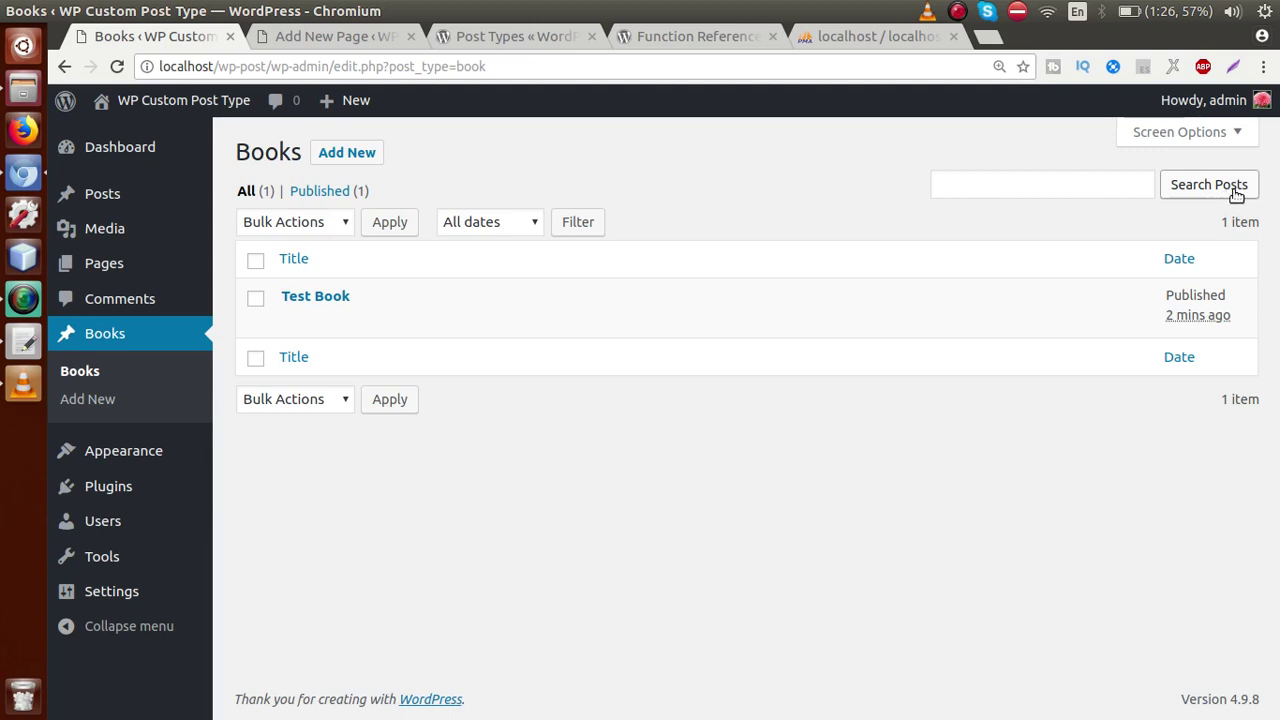
{"action": "left_click", "coordinate": [349, 158]}
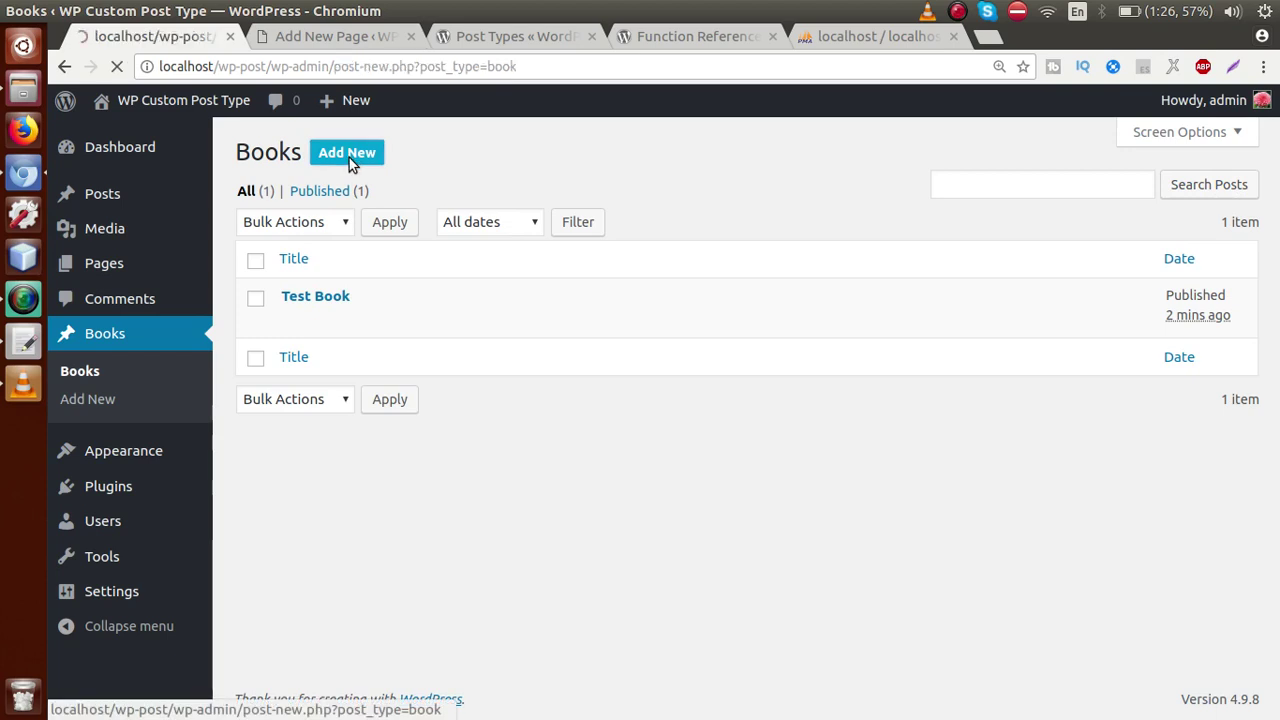
{"action": "double_click", "coordinate": [365, 152]}
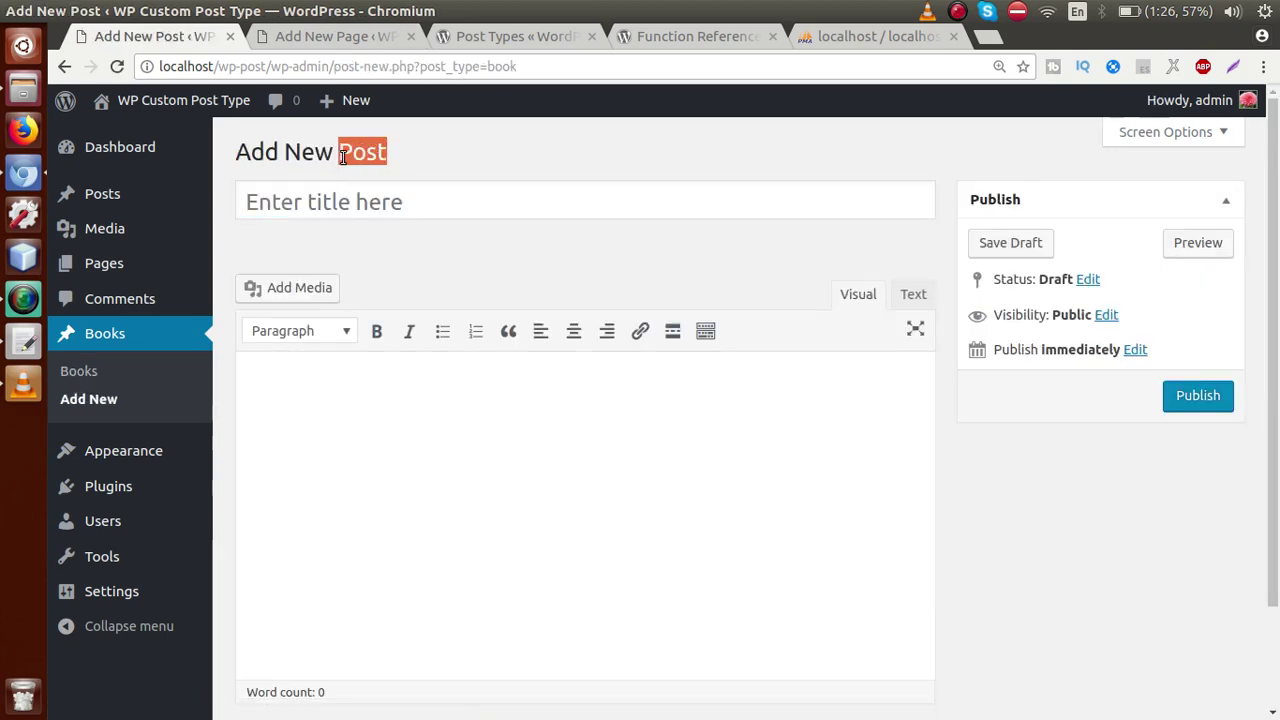
{"action": "left_click", "coordinate": [411, 153]}
{"action": "left_click_drag", "start_coordinate": [383, 152], "coordinate": [338, 152]}
{"action": "left_click", "coordinate": [418, 163]}
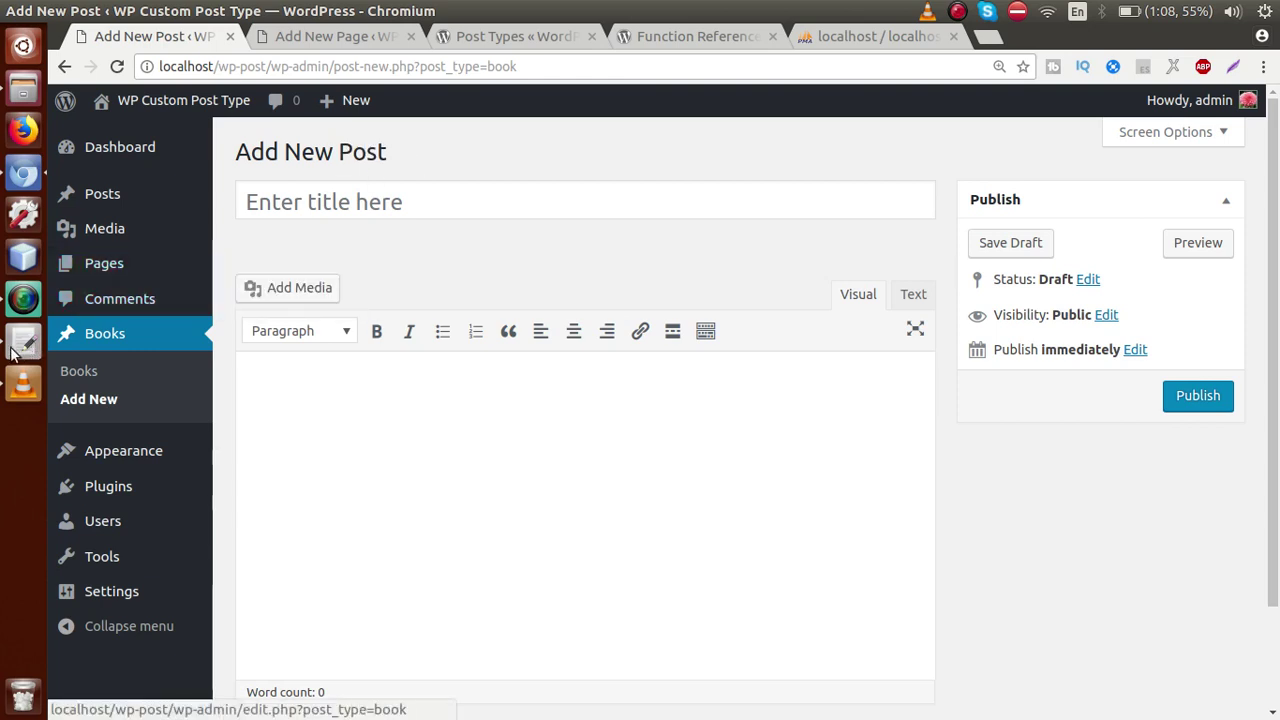
Switch to the planning document in gedit and review the "Understand about labels of CPT" and "Register Metabox in CPT" items
{"action": "key", "text": "alt+Tab"}
{"action": "left_click_drag", "start_coordinate": [120, 258], "coordinate": [537, 266]}
{"action": "left_click", "coordinate": [541, 269]}
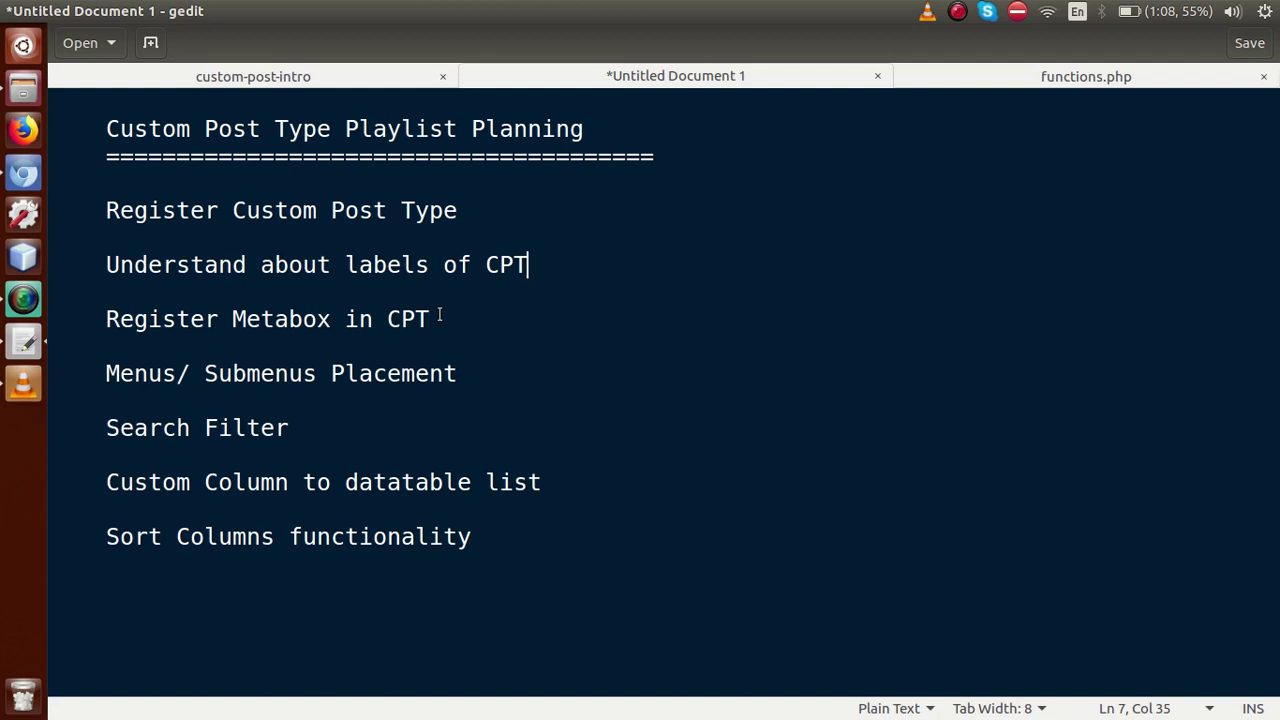
{"action": "left_click_drag", "start_coordinate": [451, 317], "coordinate": [106, 318]}
{"action": "left_click", "coordinate": [141, 336]}
Examine the codex_custom_init arguments in functions.php and the Books entry's placement in the WordPress admin menu
{"action": "left_click", "coordinate": [950, 74]}
{"action": "left_click", "coordinate": [331, 548]}
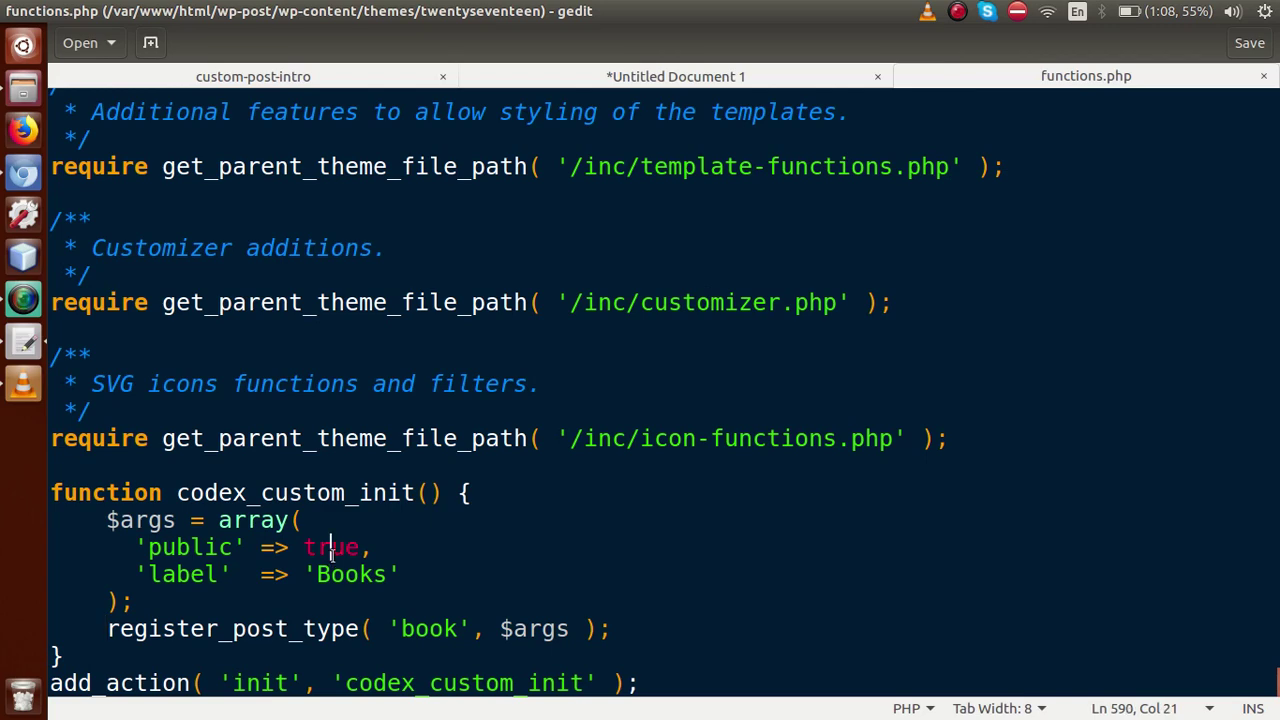
{"action": "left_click", "coordinate": [24, 174]}
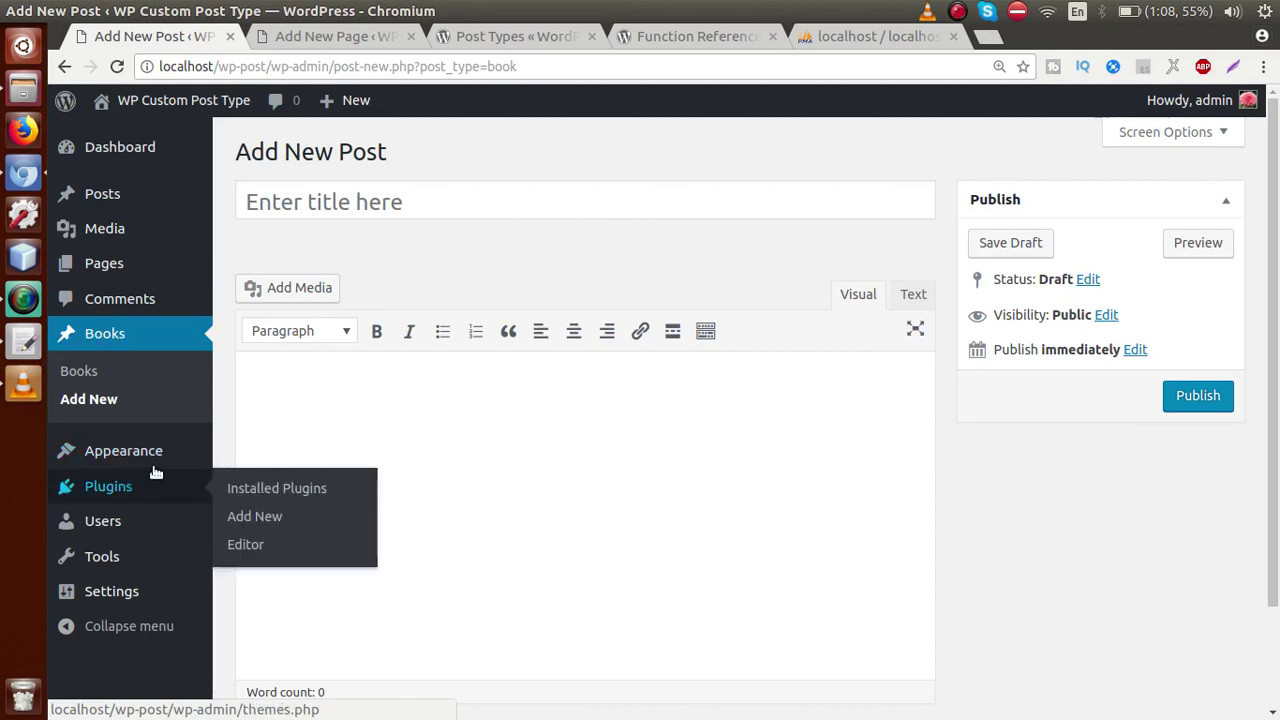
{"action": "mouse_move", "coordinate": [155, 467]}
{"action": "mouse_move", "coordinate": [150, 492]}
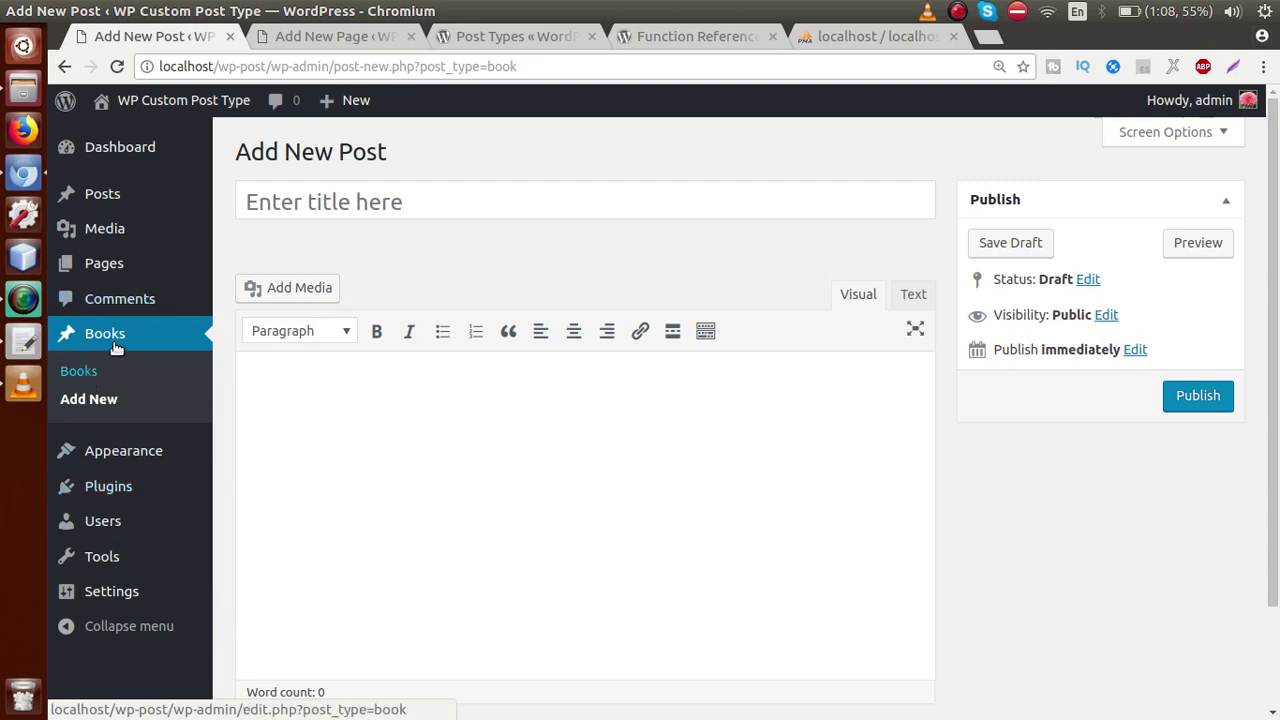
Return to the planning document in gedit and review the "Menus/ Submenus Placement" item
{"action": "left_click", "coordinate": [24, 344]}
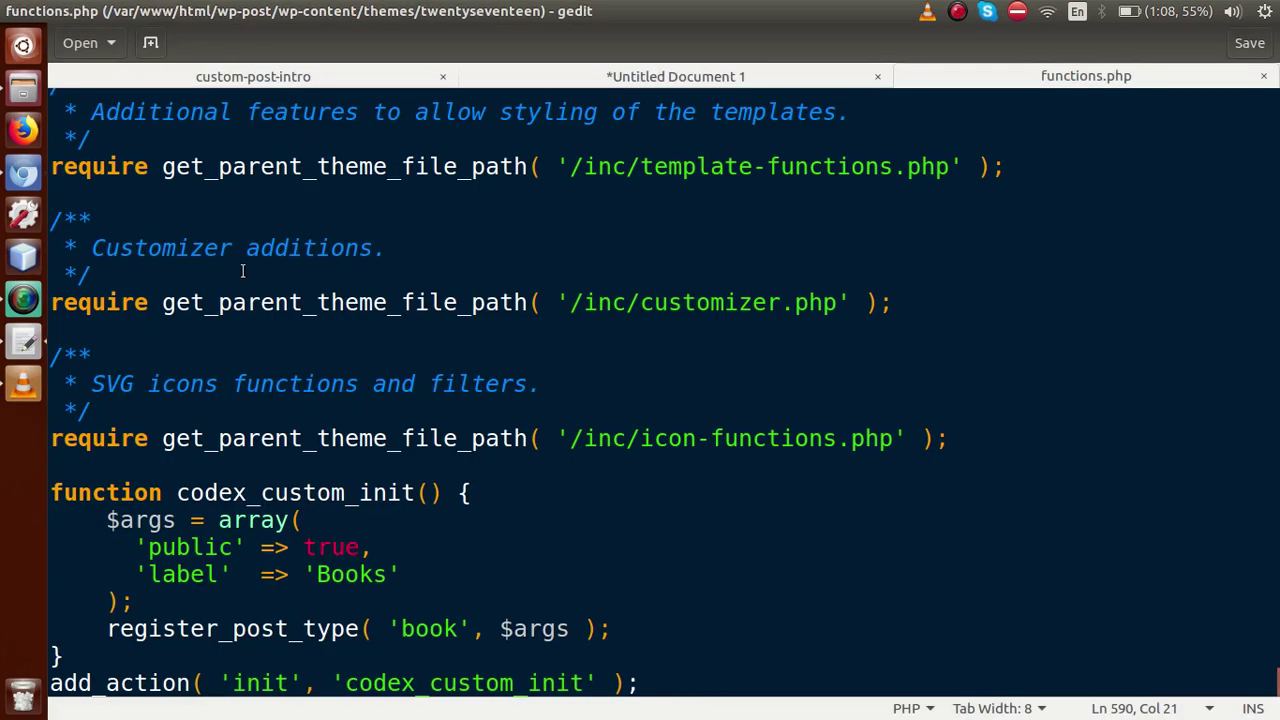
{"action": "left_click", "coordinate": [577, 74]}
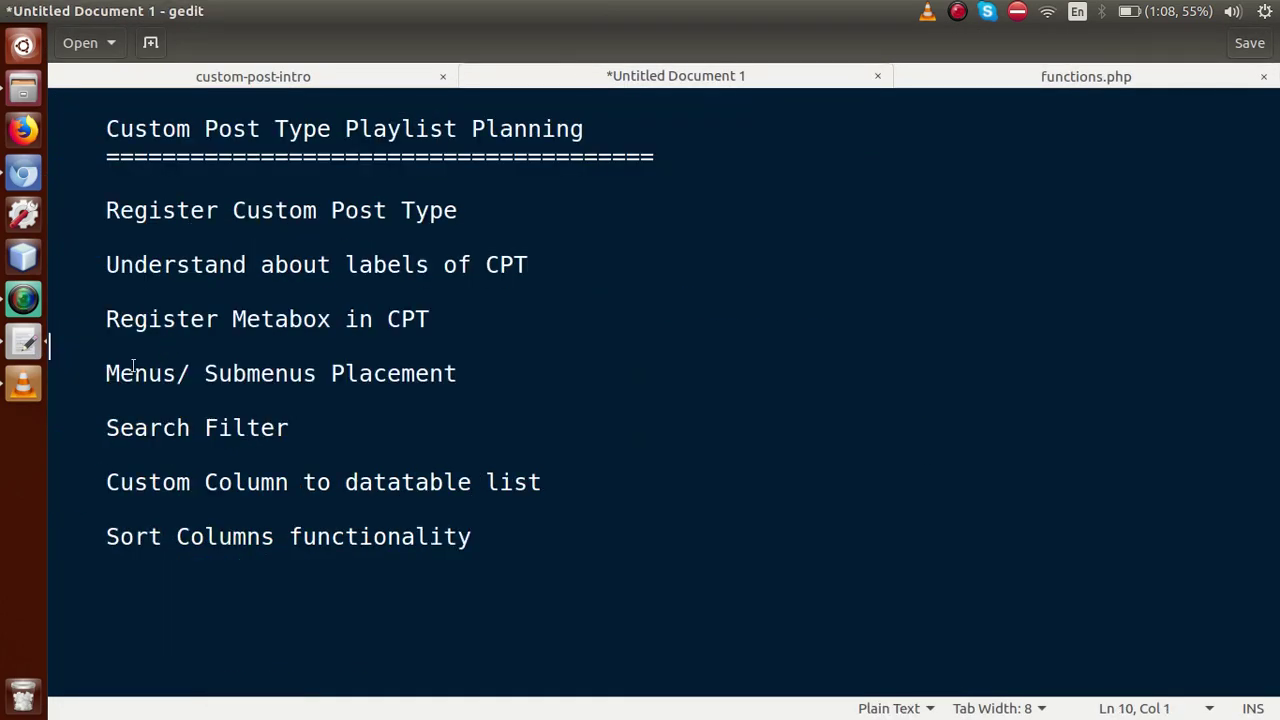
{"action": "left_click_drag", "start_coordinate": [106, 375], "coordinate": [494, 383]}
{"action": "left_click", "coordinate": [495, 387]}
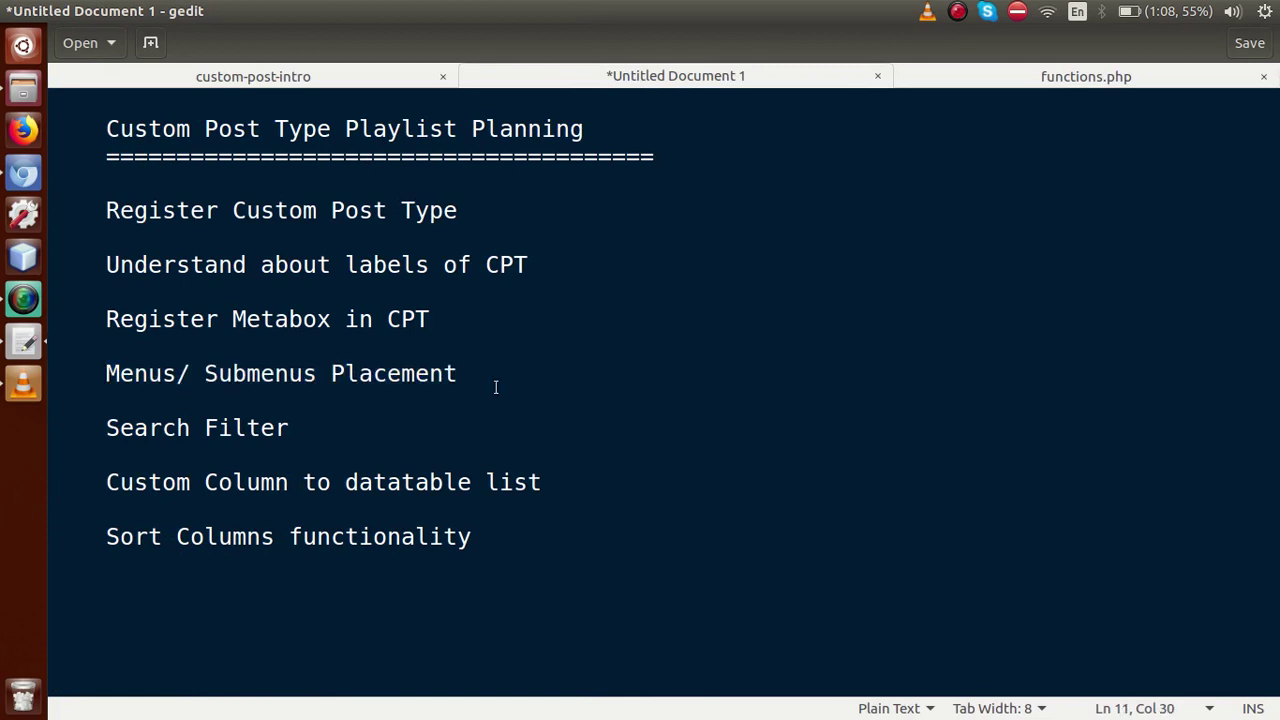
Switch to the WordPress admin and inspect the date filter options of the Books list
{"action": "left_click", "coordinate": [24, 174]}
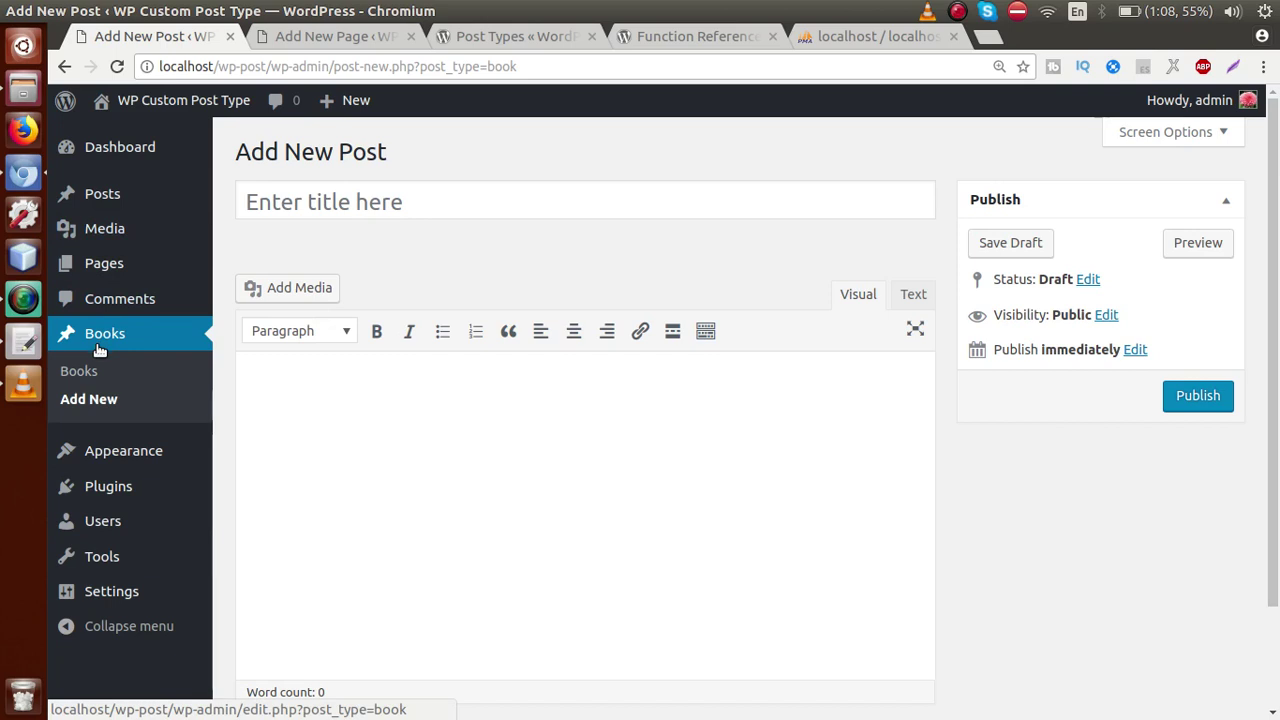
{"action": "left_click", "coordinate": [78, 372]}
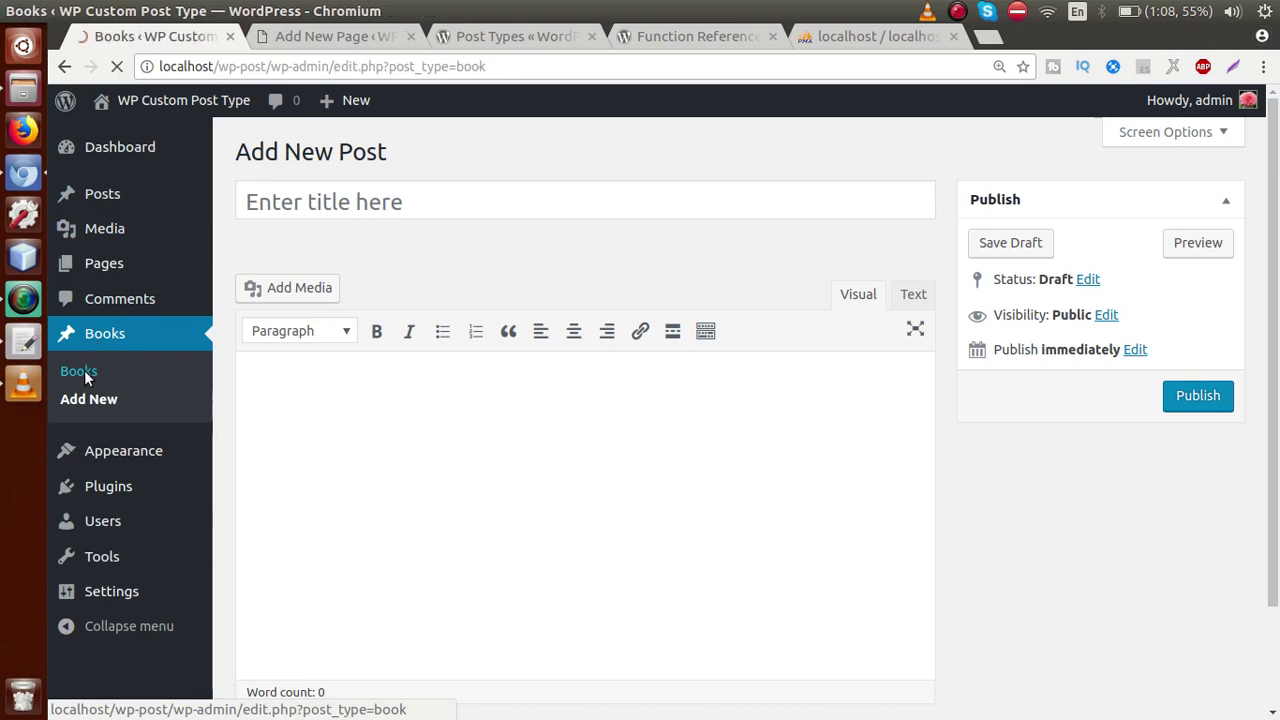
{"action": "left_click", "coordinate": [484, 223]}
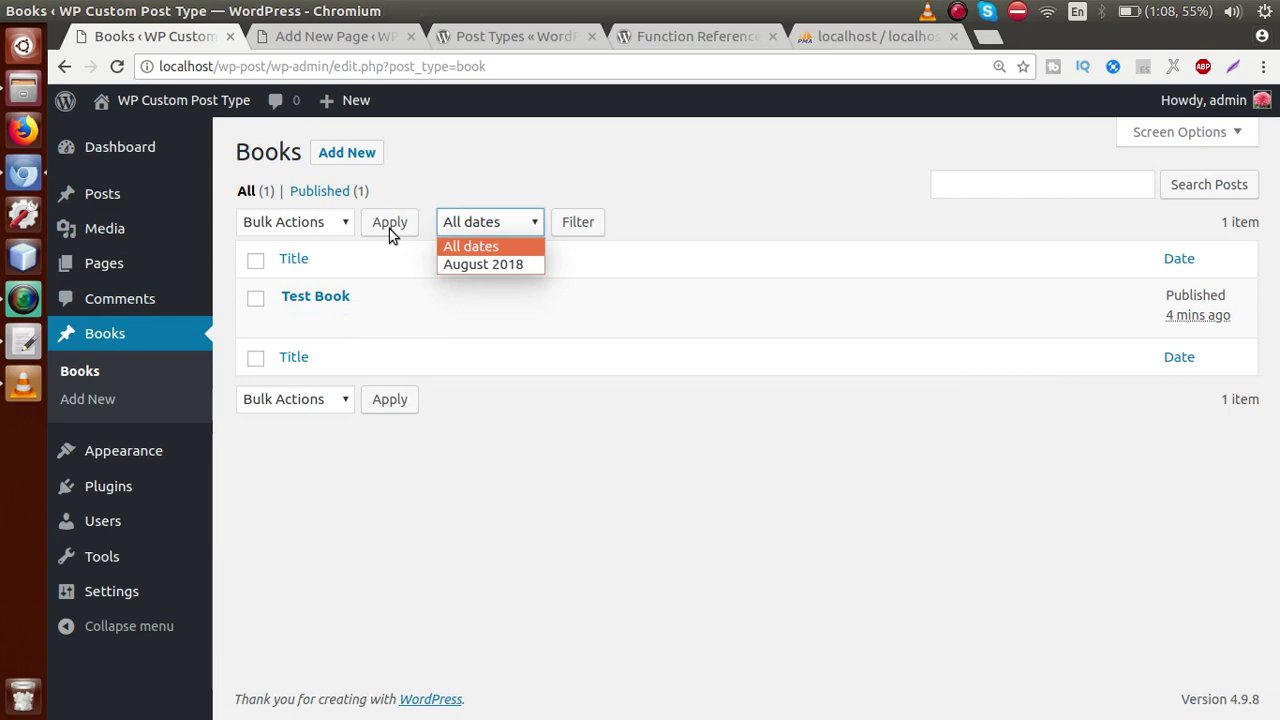
{"action": "left_click", "coordinate": [519, 212]}
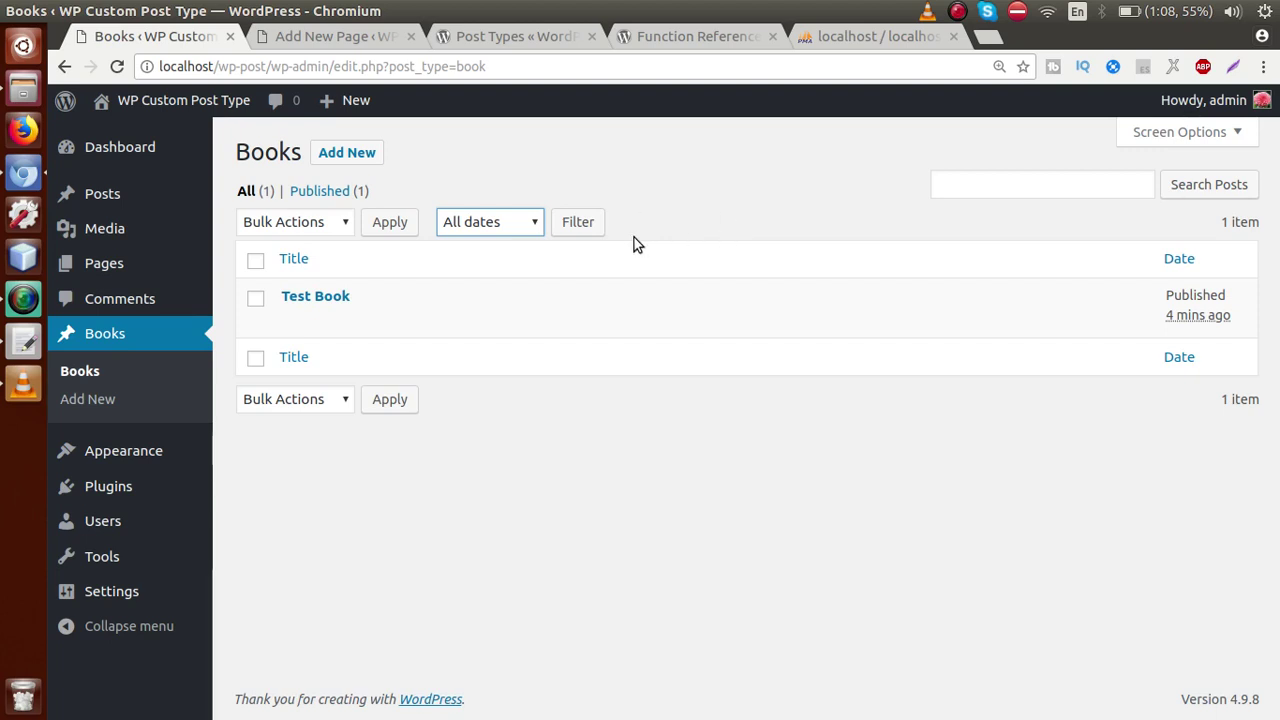
Switch back to gedit and review the "Search Filter" item in the playlist plan
{"action": "left_click", "coordinate": [24, 341]}
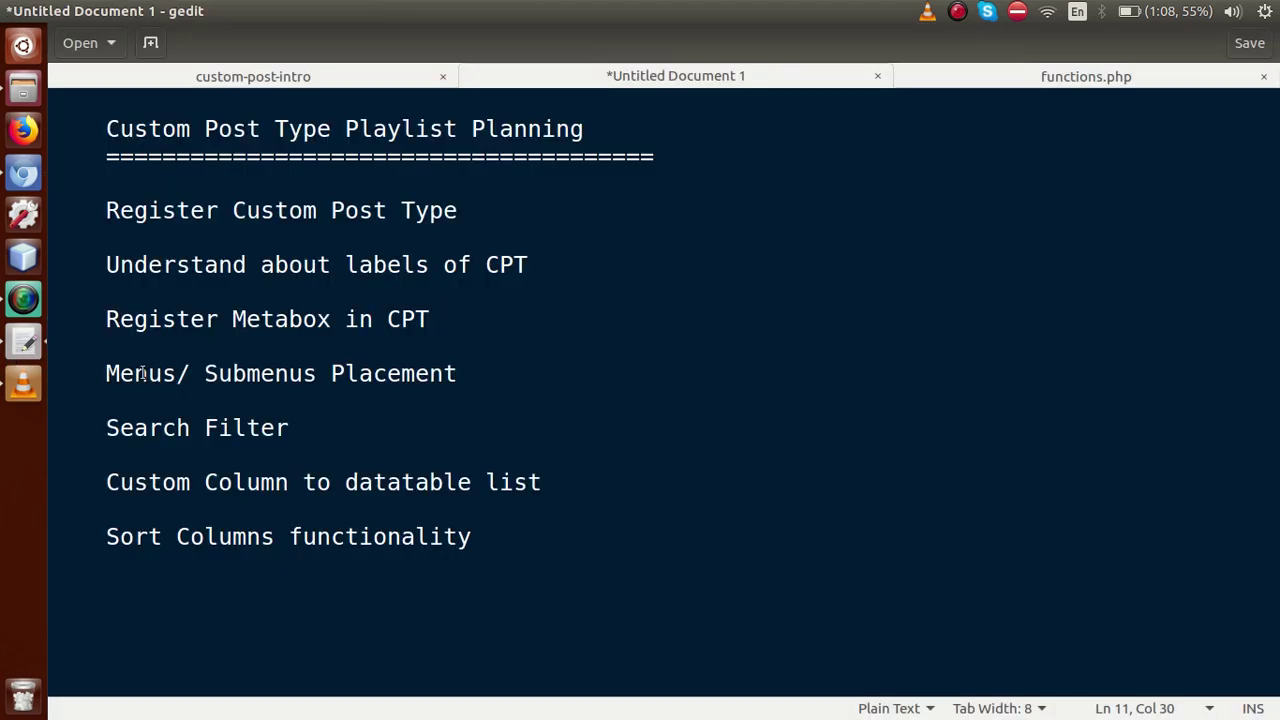
{"action": "left_click_drag", "start_coordinate": [110, 420], "coordinate": [323, 431]}
{"action": "left_click", "coordinate": [325, 431]}
Switch to the WordPress admin and compare the table columns of the Pages list with those of the Books list
{"action": "left_click", "coordinate": [30, 182]}
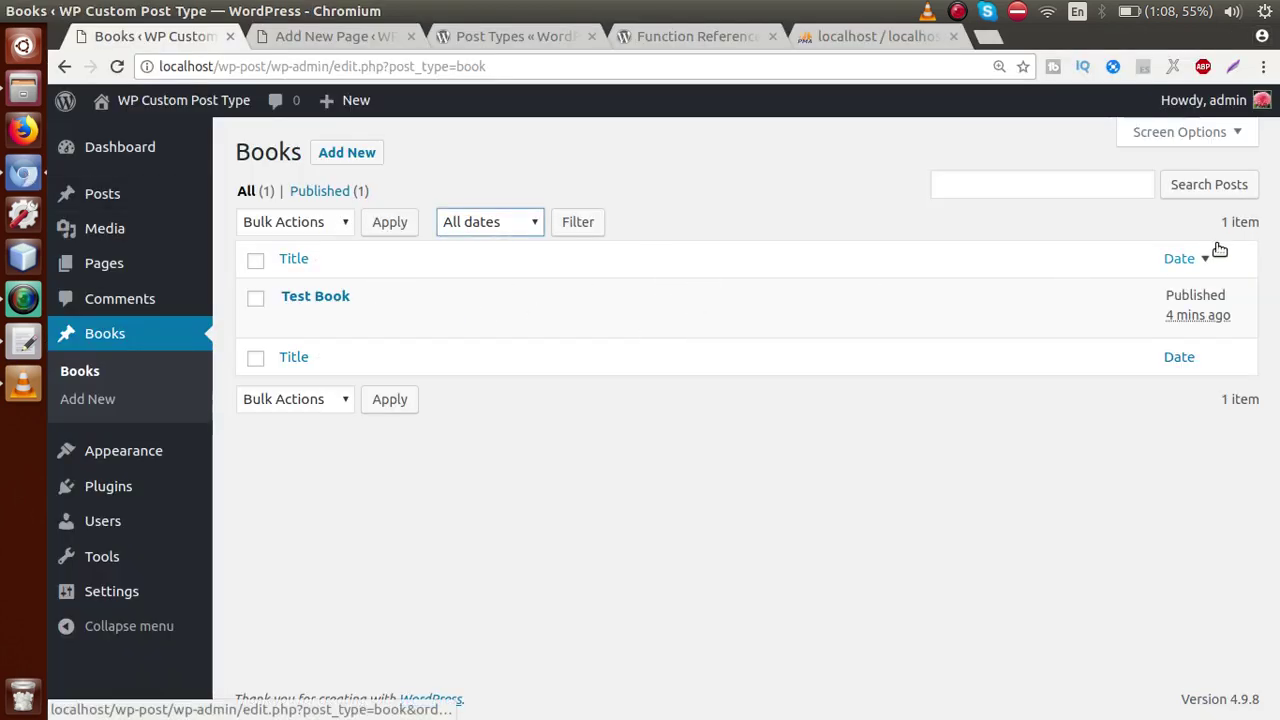
{"action": "left_click", "coordinate": [335, 36]}
{"action": "left_click", "coordinate": [100, 263]}
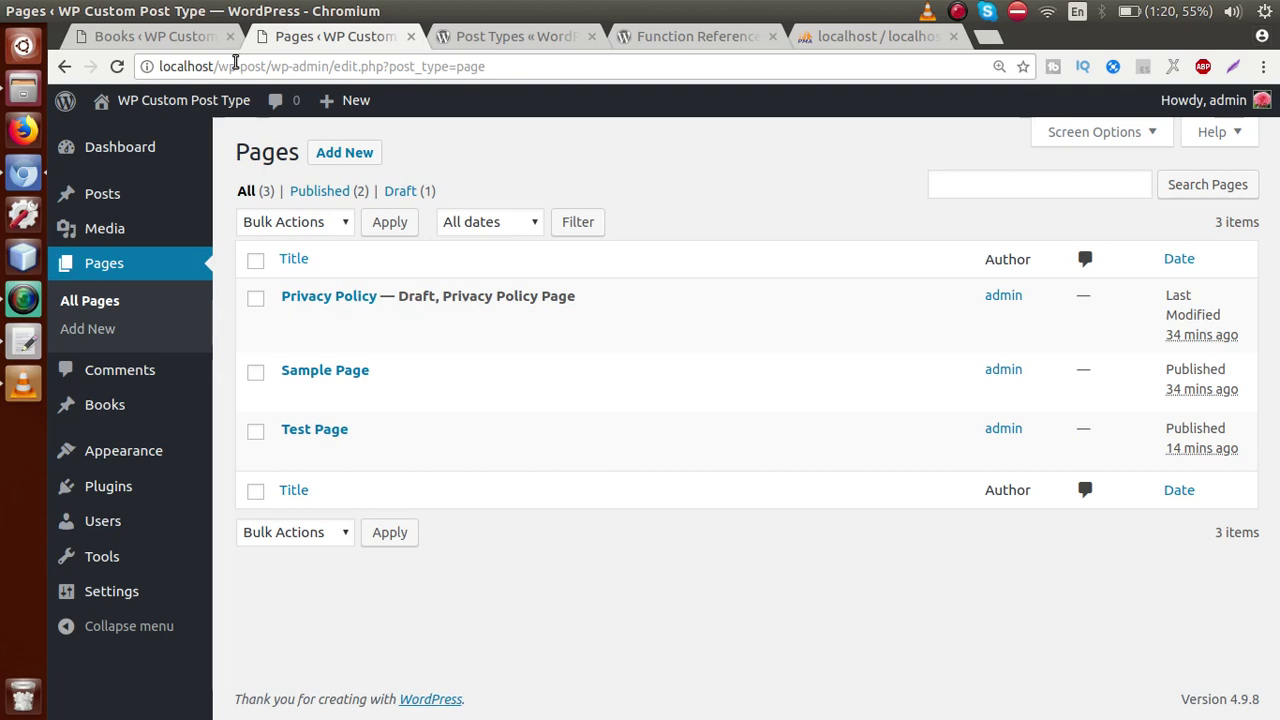
{"action": "left_click", "coordinate": [199, 37]}
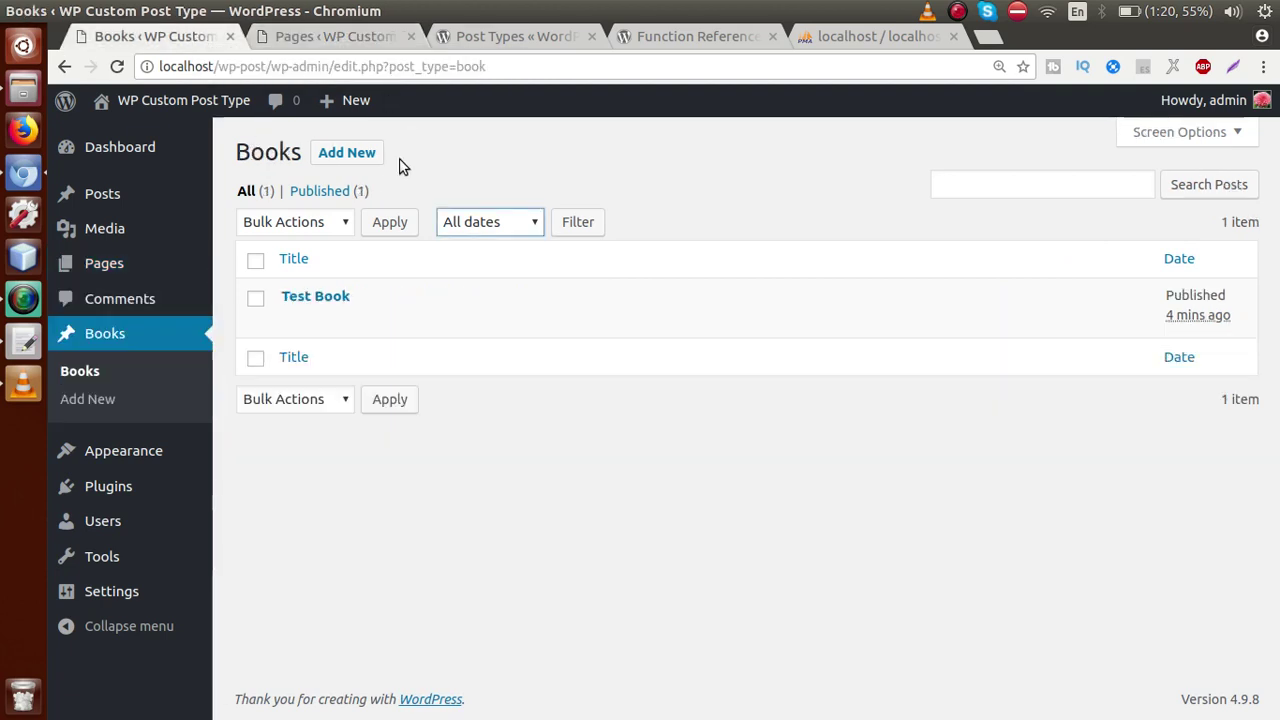
{"action": "double_click", "coordinate": [276, 153]}
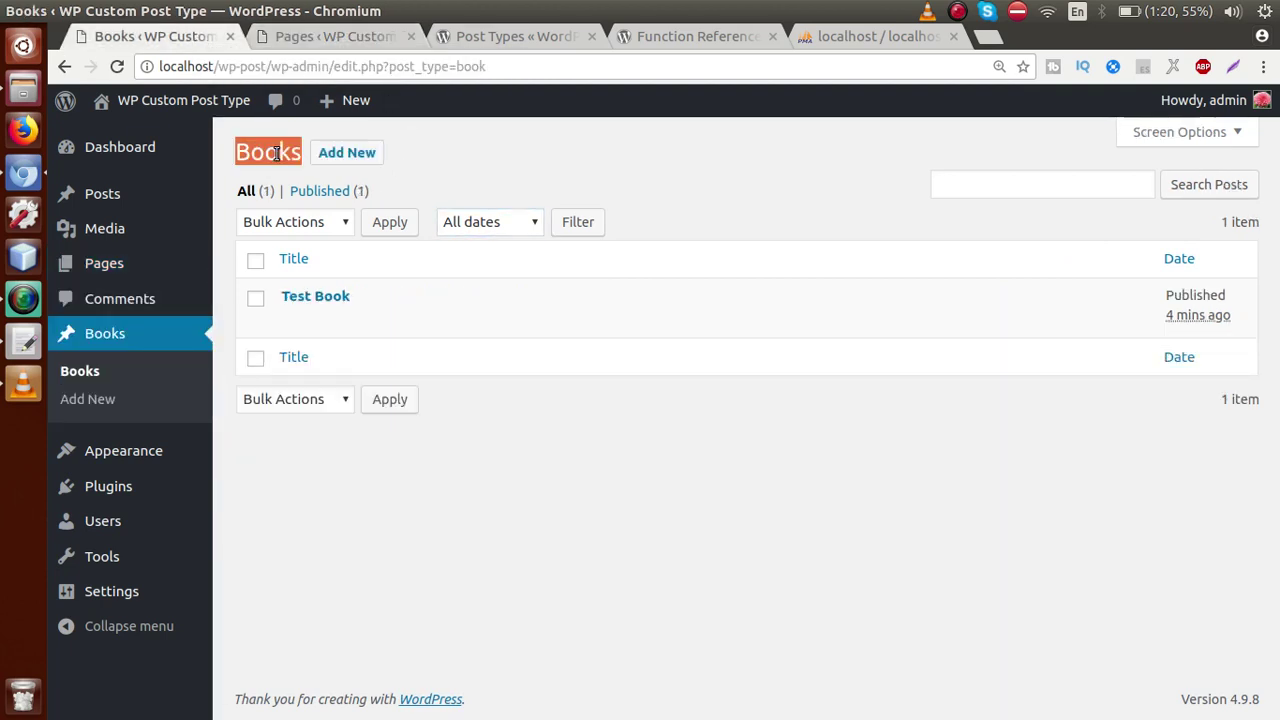
{"action": "left_click", "coordinate": [477, 163]}
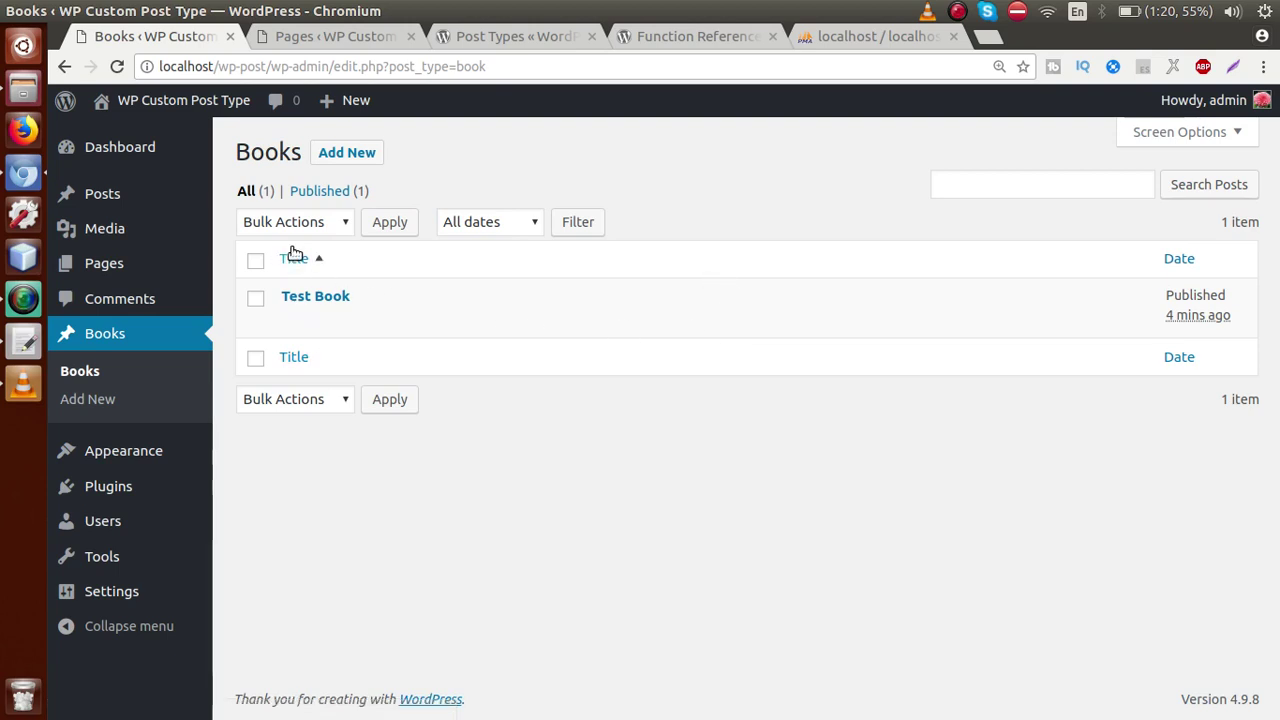
Switch to gedit and review the plan's "Custom Column to datatable list" and "Sort Columns functionality" items
{"action": "left_click", "coordinate": [22, 343]}
{"action": "left_click_drag", "start_coordinate": [541, 483], "coordinate": [108, 485]}
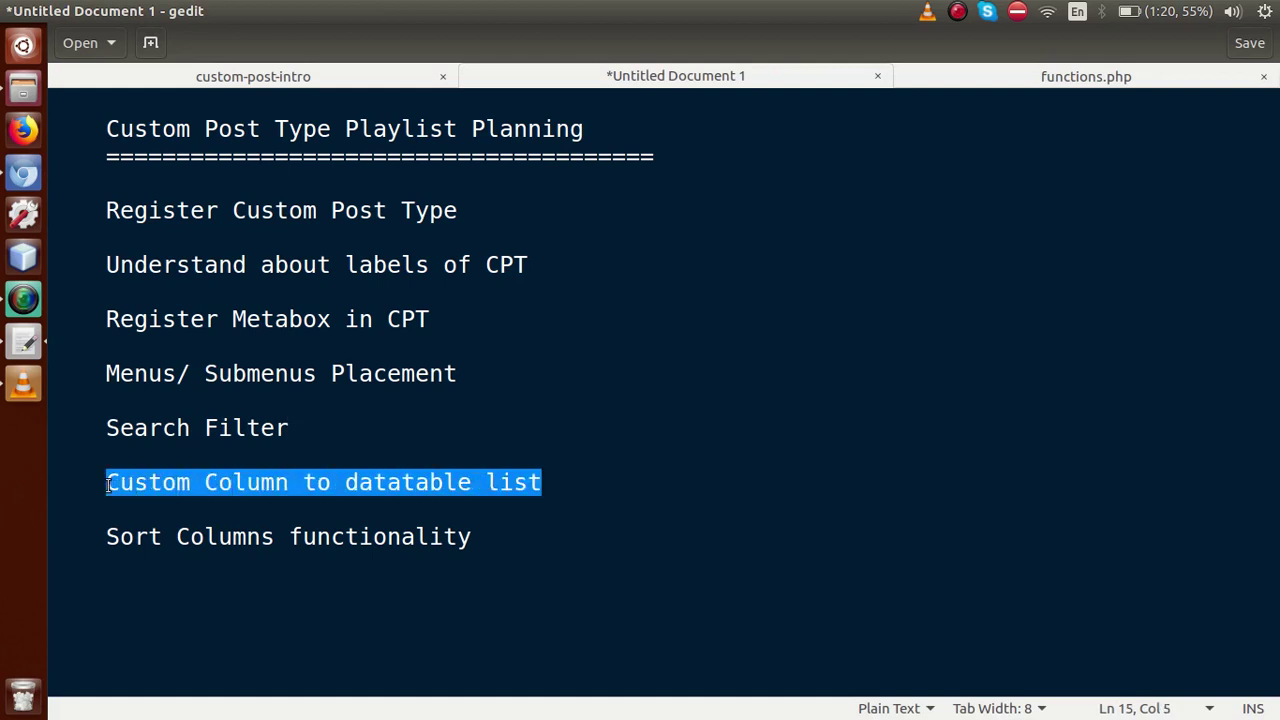
{"action": "left_click_drag", "start_coordinate": [106, 535], "coordinate": [480, 538]}
{"action": "left_click", "coordinate": [483, 540]}
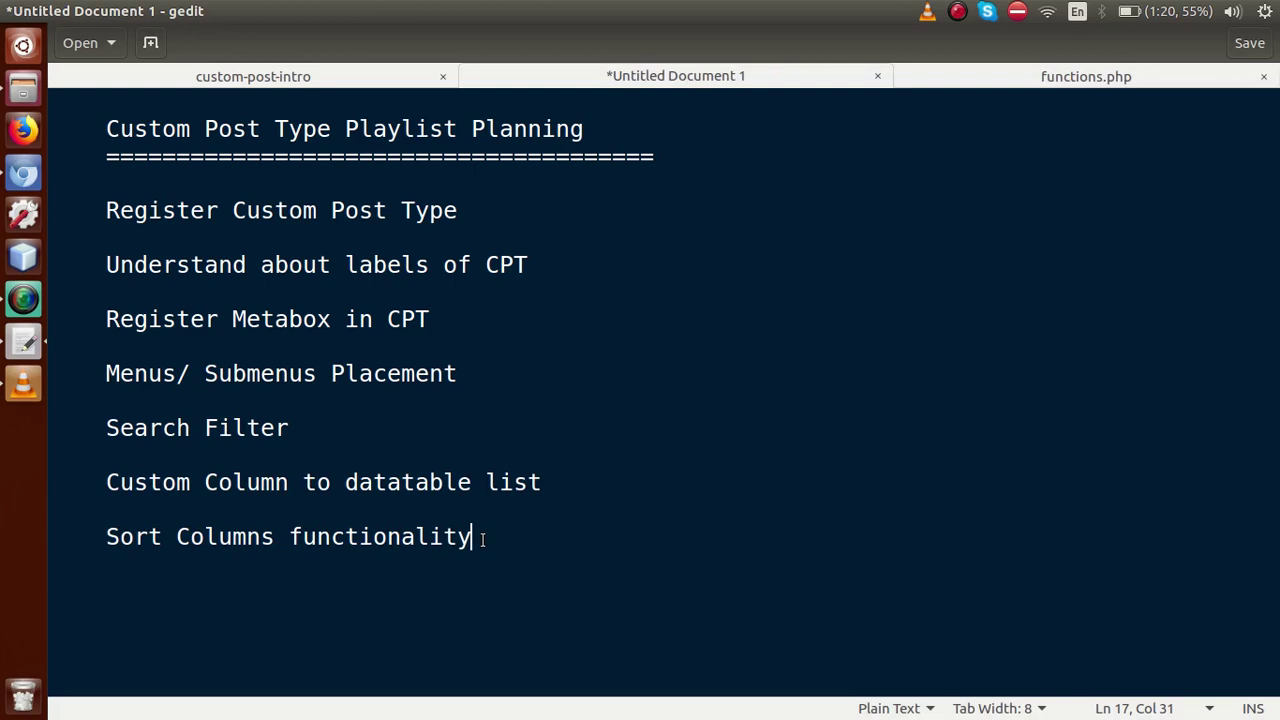
Switch to the WordPress admin and sort the Pages list by Title, alternating ascending and descending order and ending on descending
{"action": "left_click", "coordinate": [28, 178]}
{"action": "left_click", "coordinate": [345, 45]}
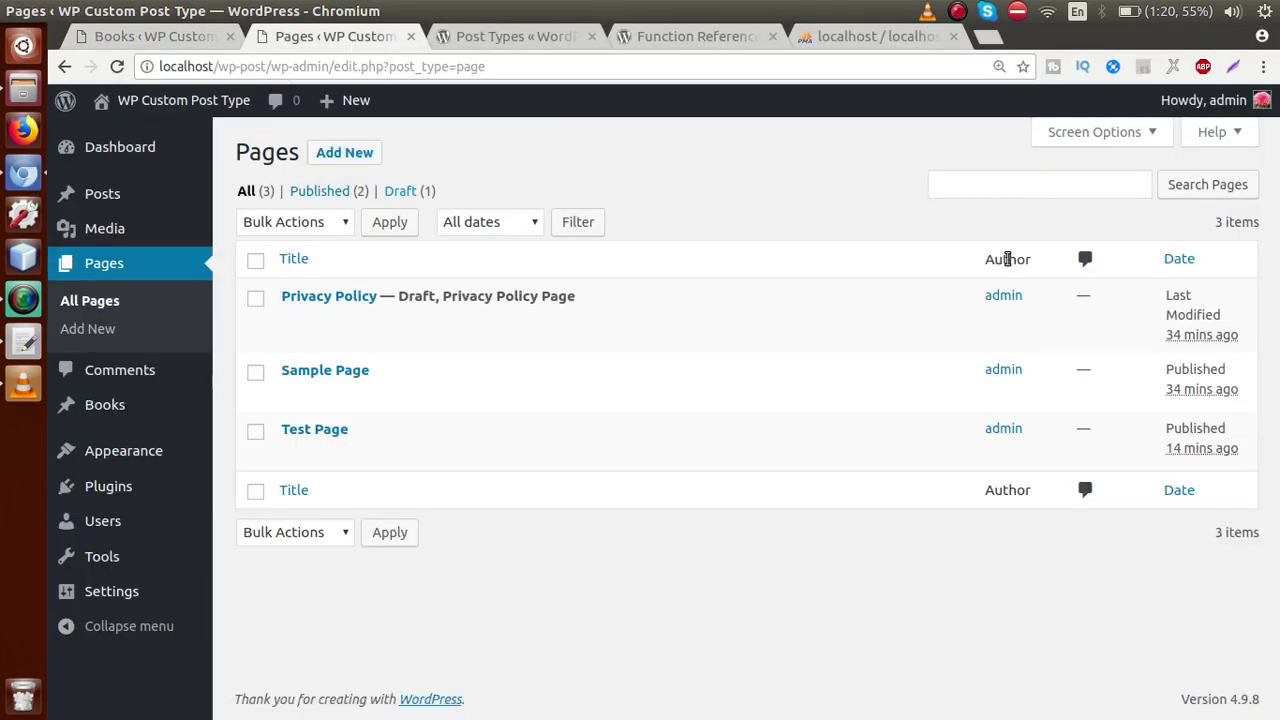
{"action": "left_click", "coordinate": [293, 262]}
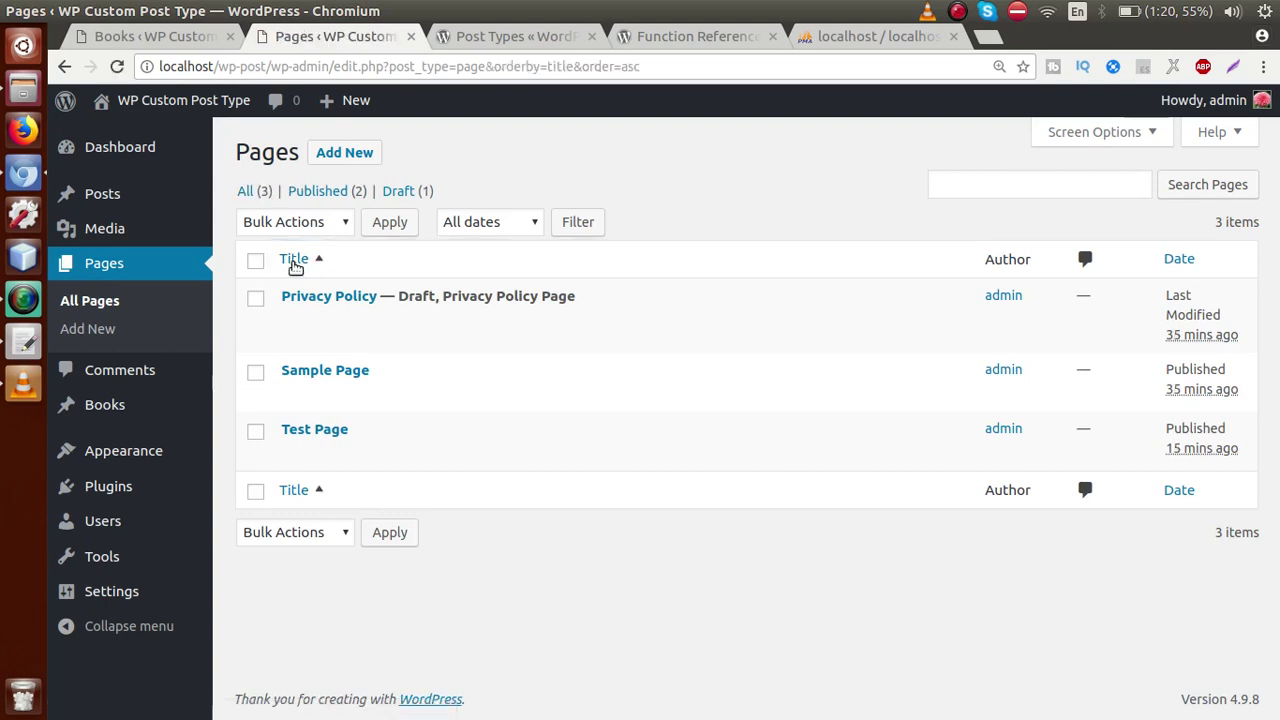
{"action": "left_click", "coordinate": [293, 262]}
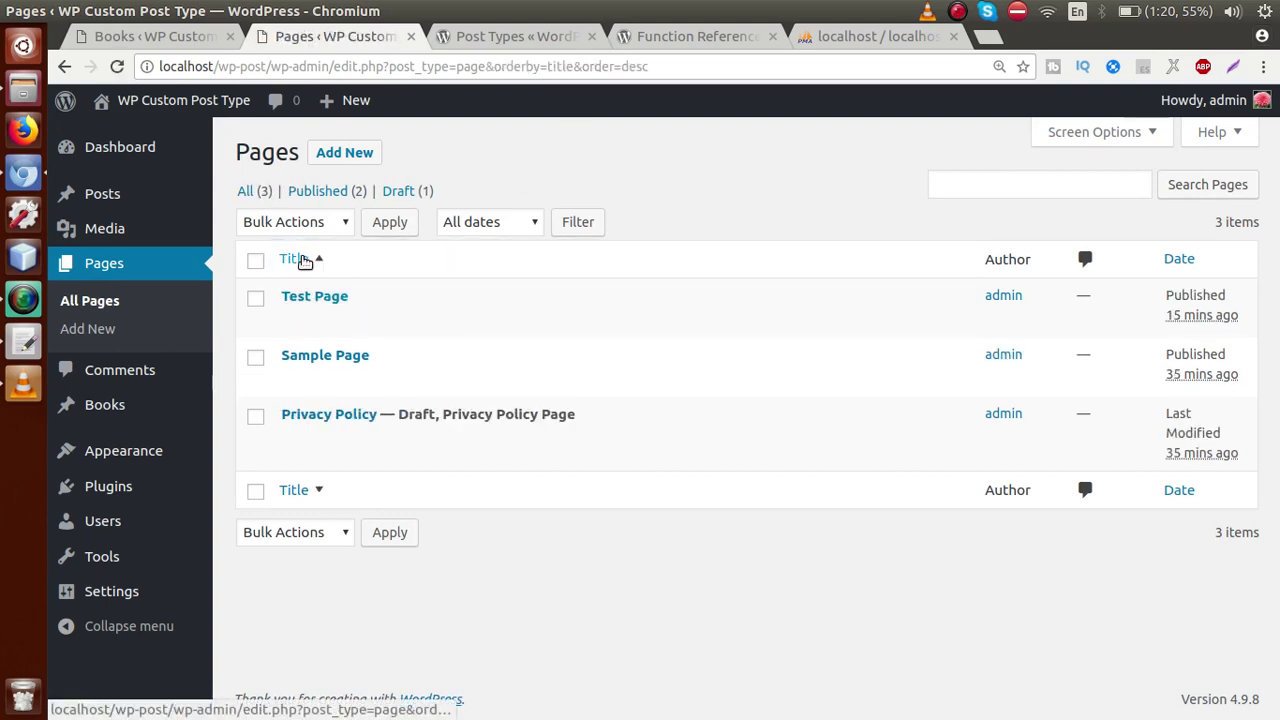
{"action": "left_click", "coordinate": [300, 260]}
{"action": "left_click", "coordinate": [305, 262]}
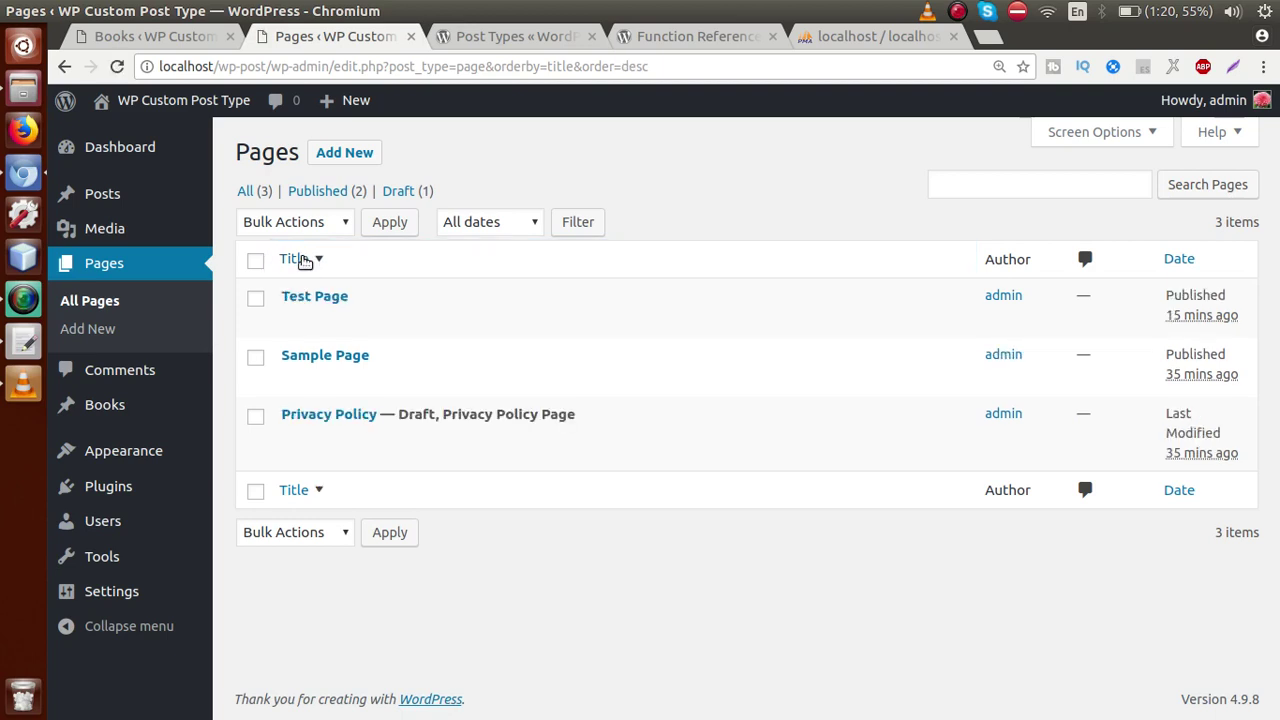
Sort the Pages list by Date, alternating ascending and descending order and ending on descending
{"action": "left_click", "coordinate": [1190, 260]}
{"action": "left_click", "coordinate": [1195, 261]}
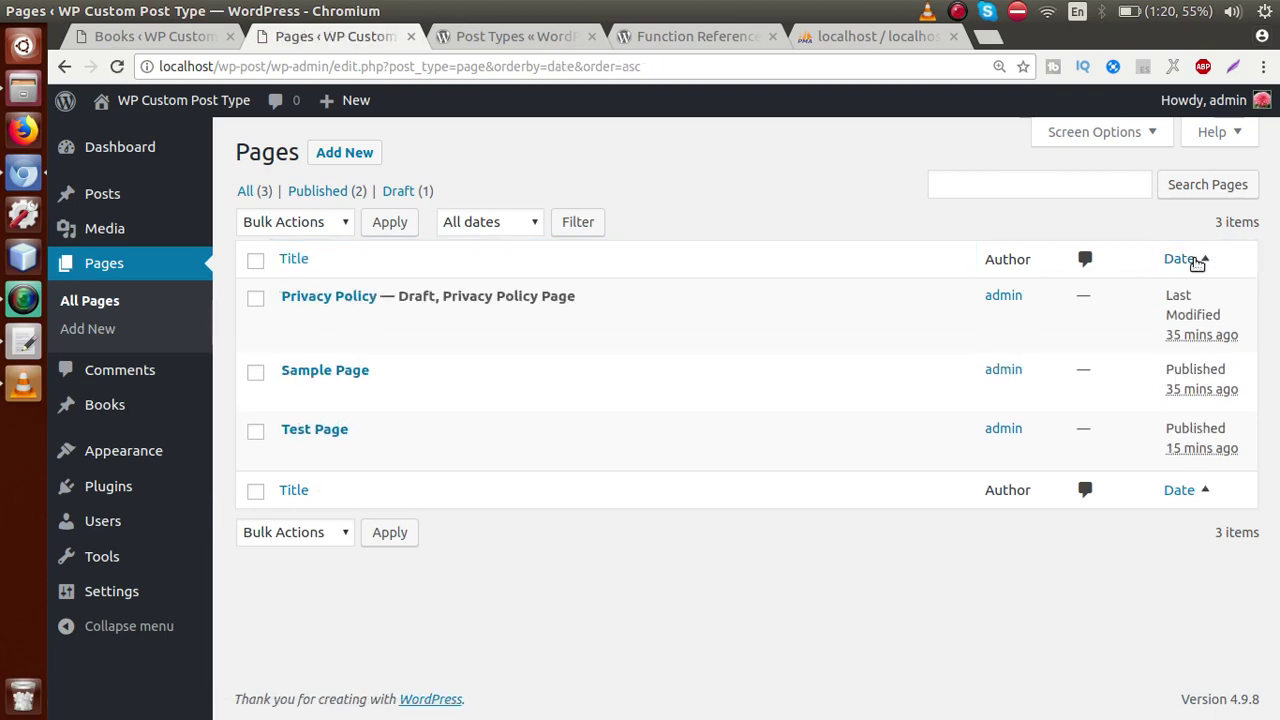
{"action": "left_click", "coordinate": [1197, 262]}
{"action": "left_click", "coordinate": [1197, 262]}
{"action": "left_click", "coordinate": [1197, 262]}
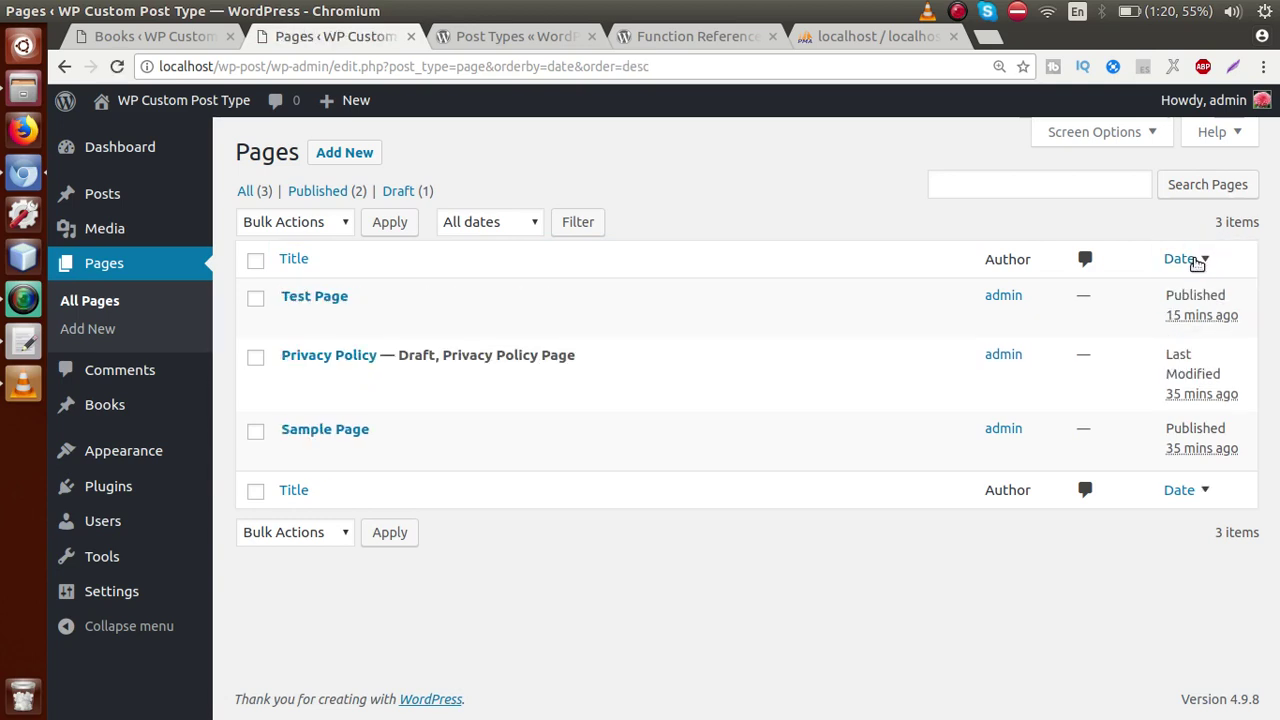
Compare the sortable column headers of the Books list with those of the Pages list, ending on the Books list
{"action": "left_click", "coordinate": [205, 42]}
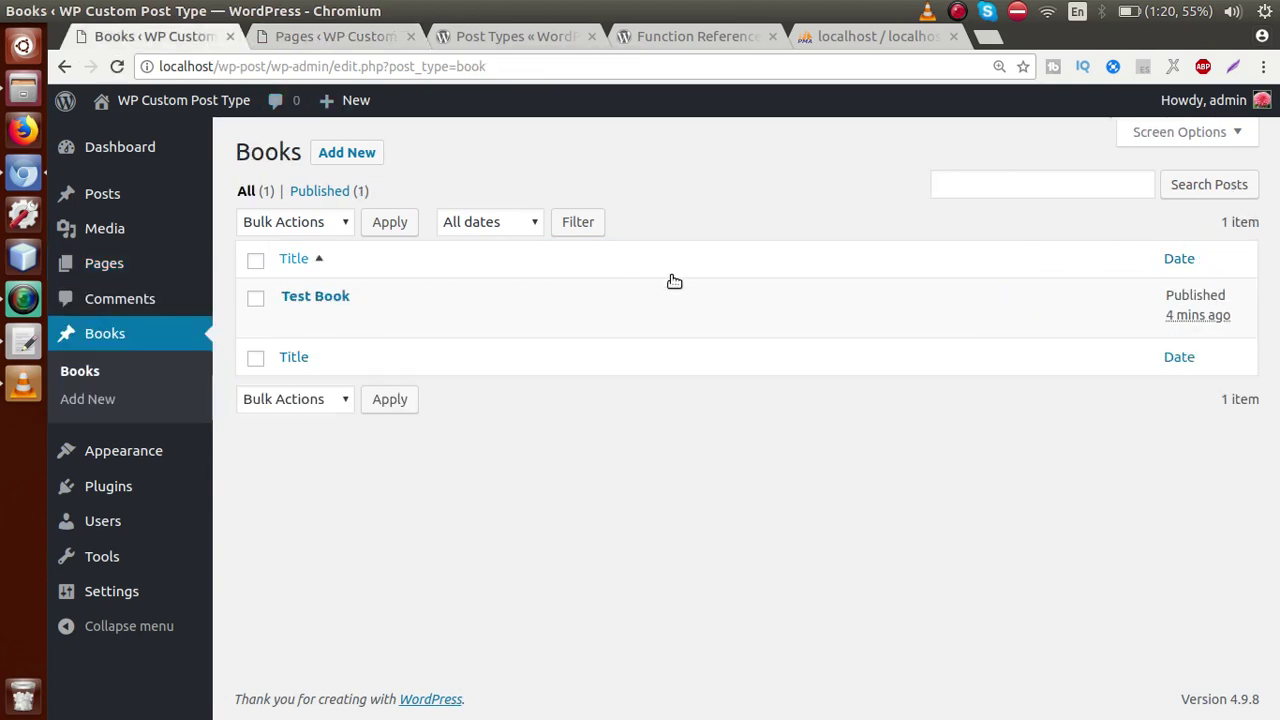
{"action": "left_click", "coordinate": [359, 40]}
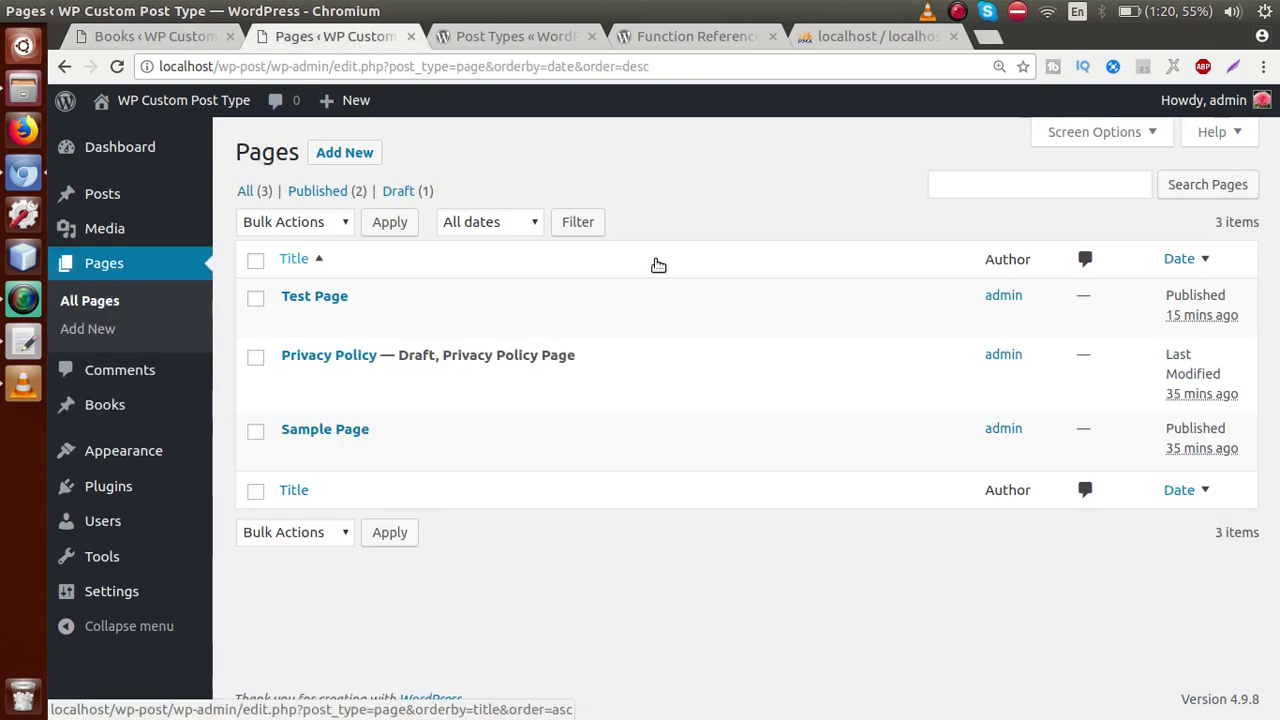
{"action": "left_click", "coordinate": [197, 38]}
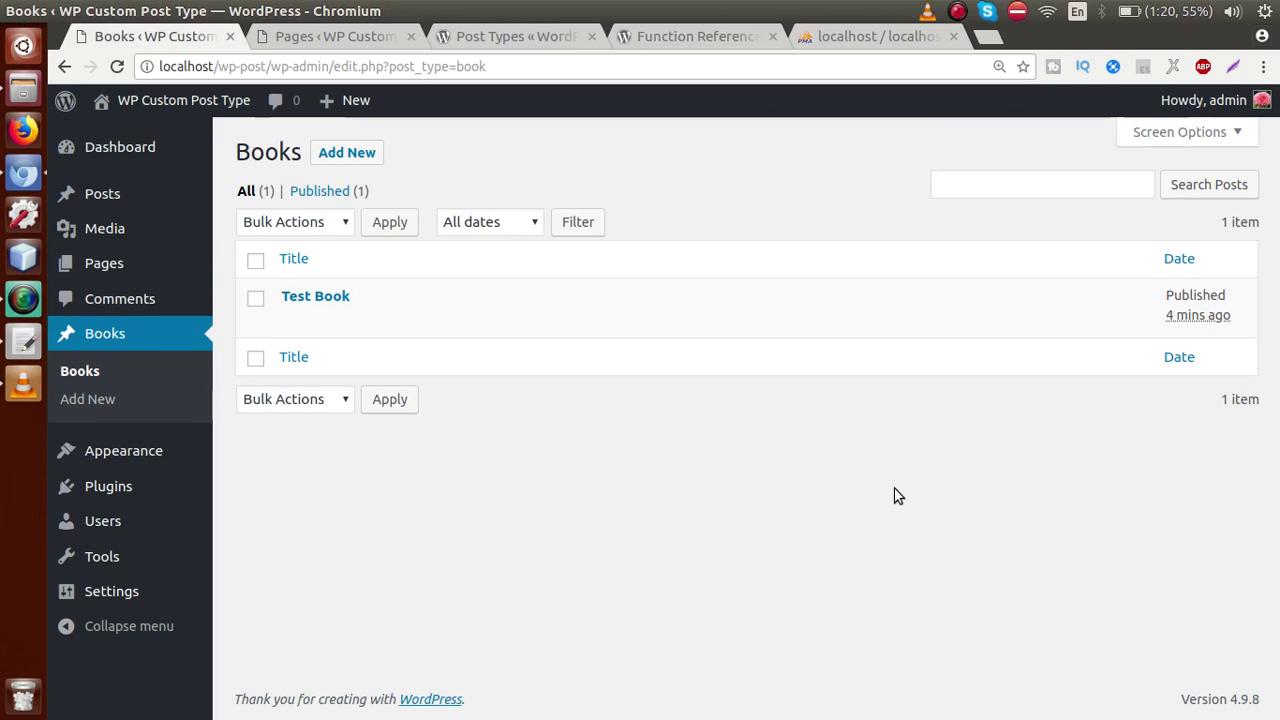
{"action": "mouse_move", "coordinate": [590, 305]}
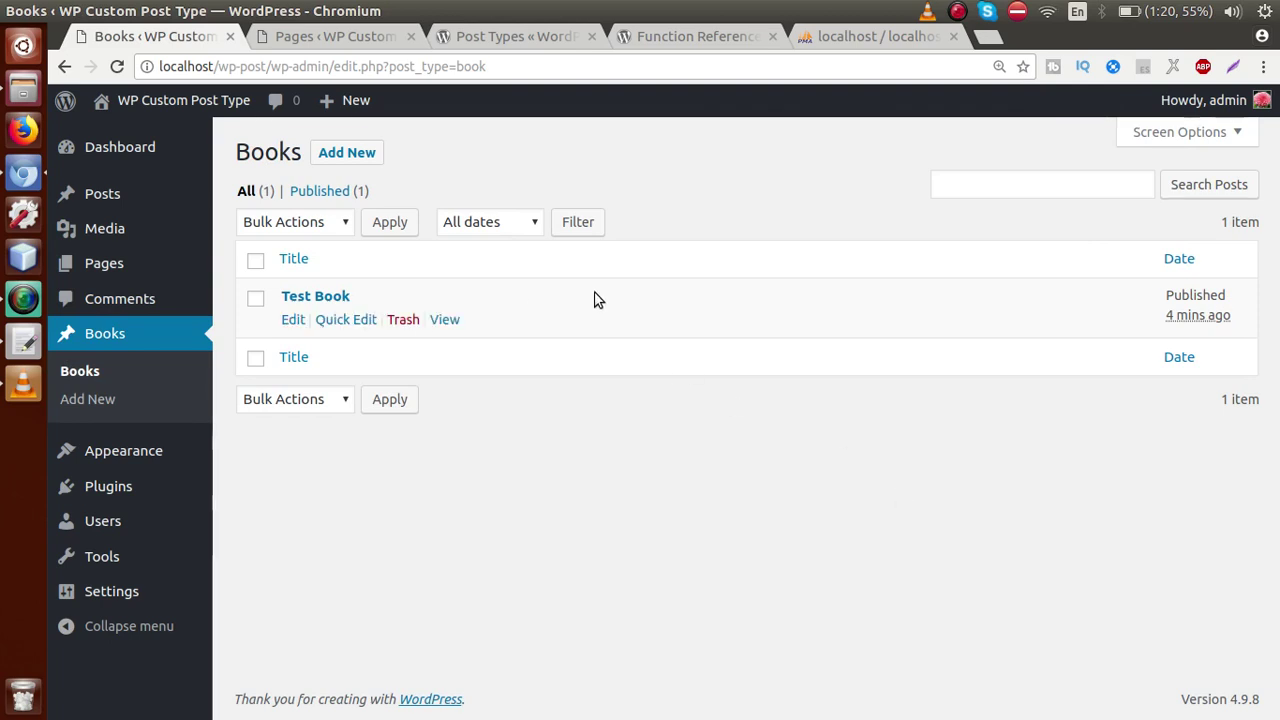
Switch to gedit, highlight all the playlist plan items from "Register Custom Post Type" to "Sort Columns functionality", and return to the custom-post-intro document
{"action": "left_click", "coordinate": [24, 342]}
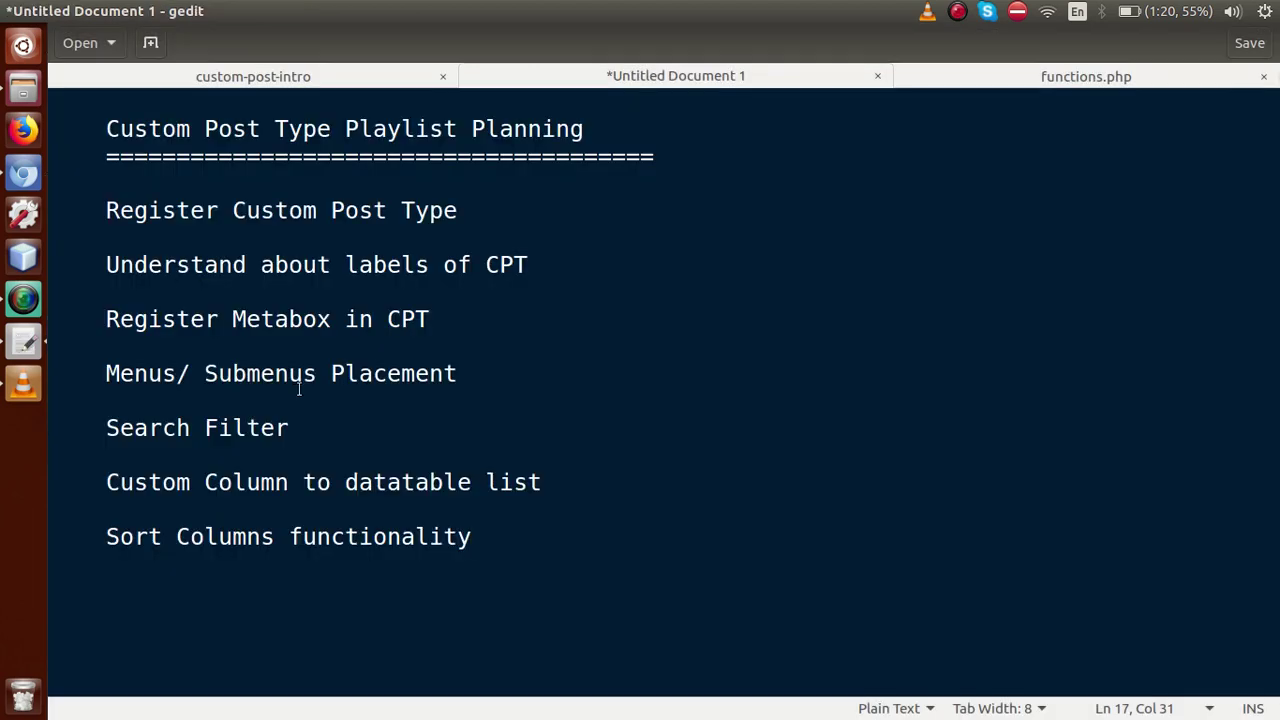
{"action": "left_click_drag", "start_coordinate": [504, 544], "coordinate": [97, 203]}
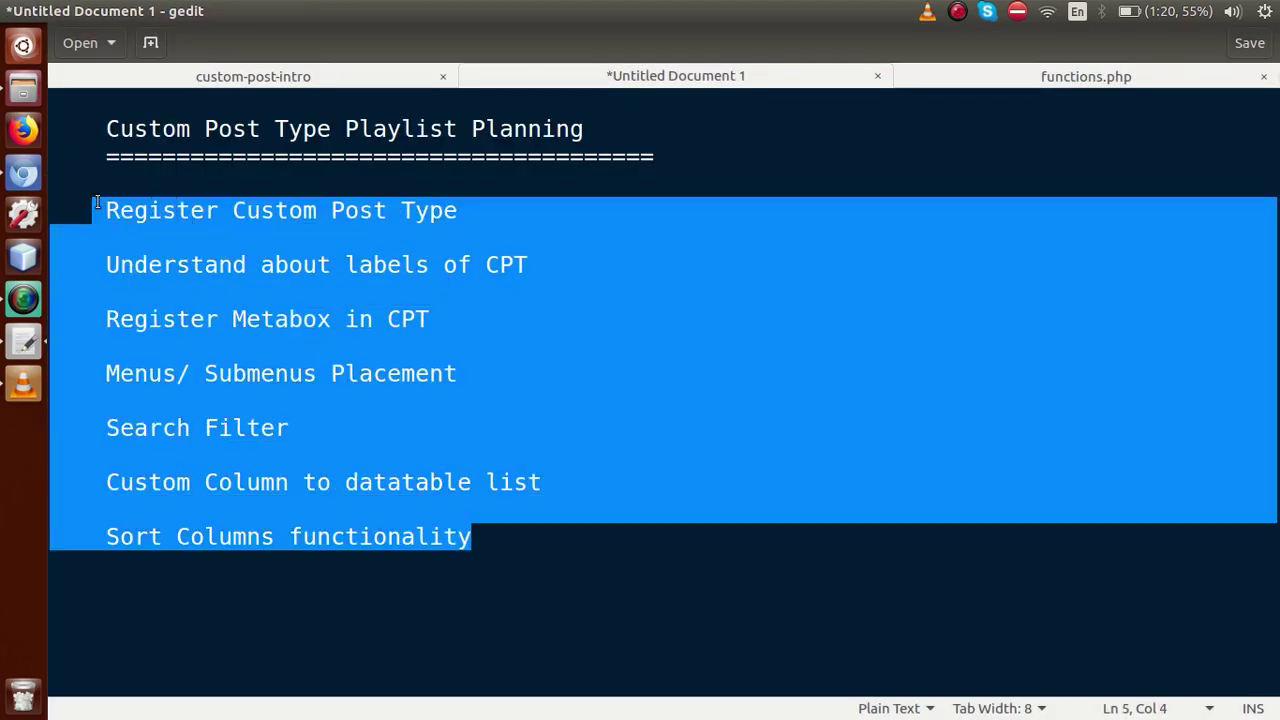
{"action": "left_click", "coordinate": [521, 425]}
{"action": "left_click", "coordinate": [345, 86]}
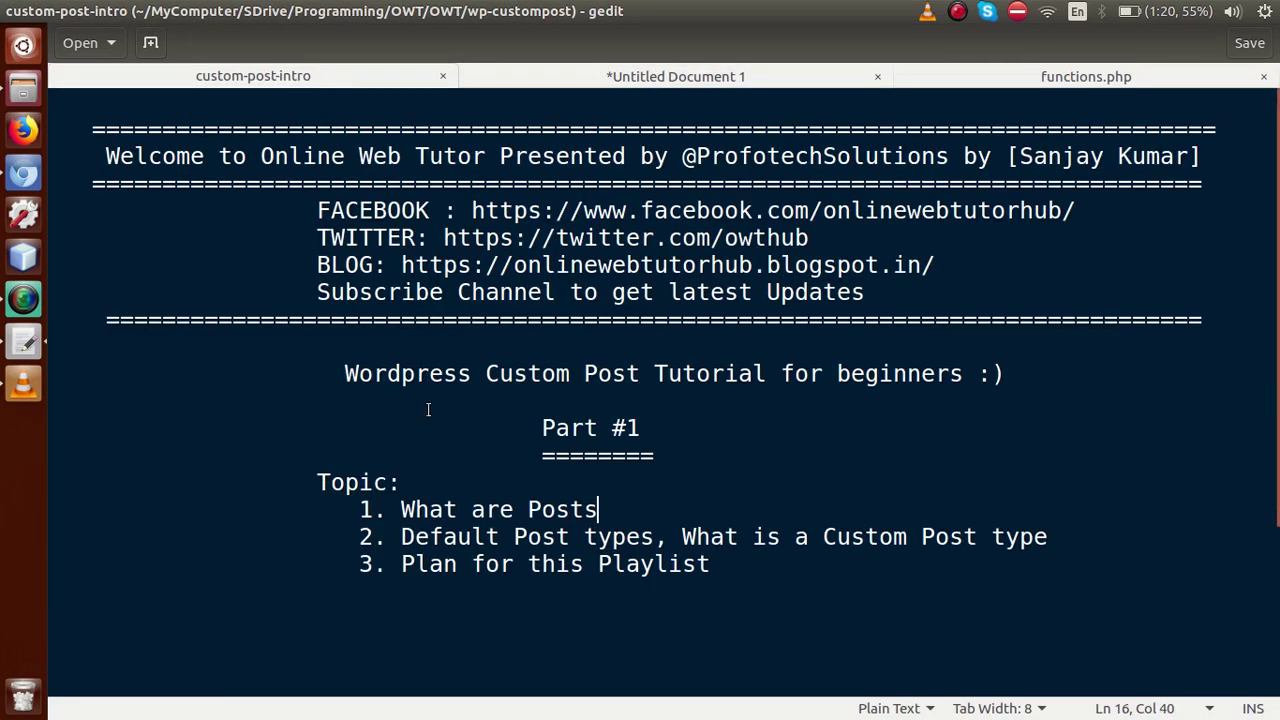